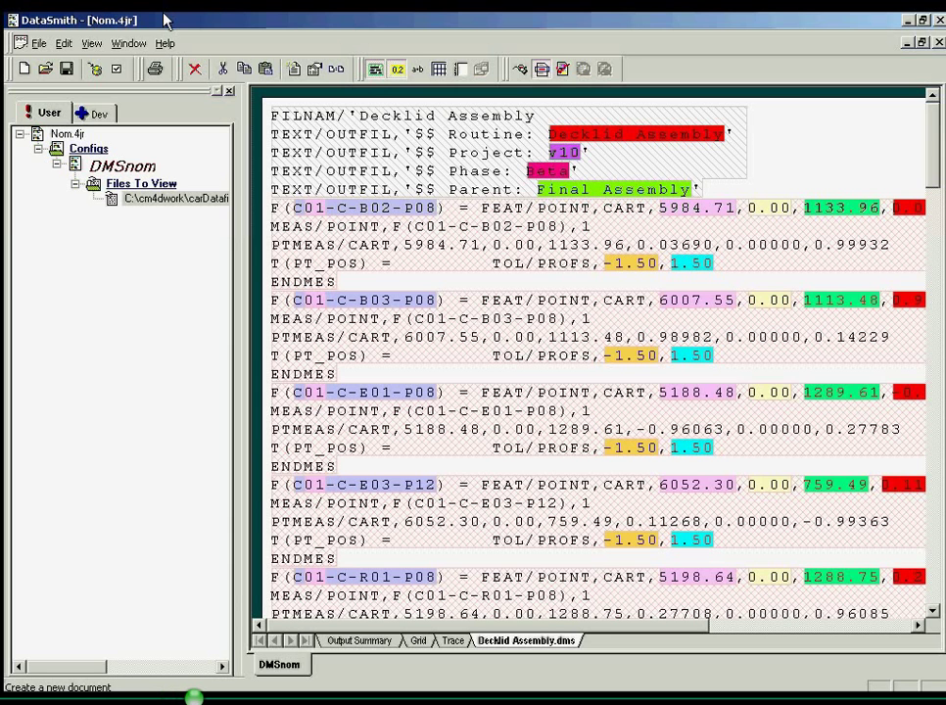
Create a new blank translator document, DataSmith1, with a default Config A.
key("ctrl+n")
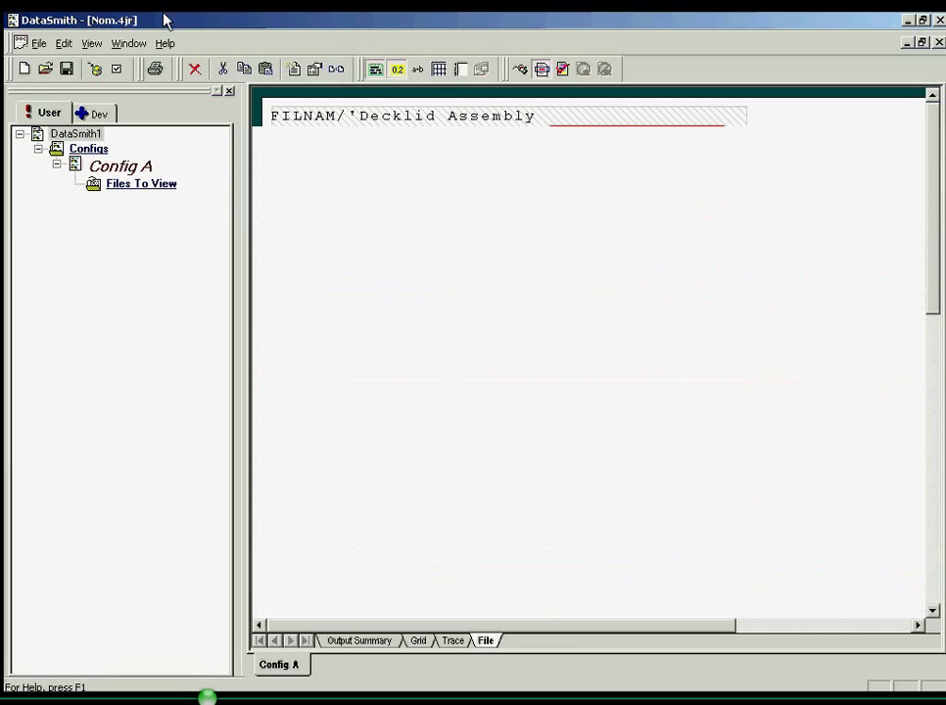
Add Decklid Assm.dms as a new file in Config A's Files To View list.
right_click(138, 185)
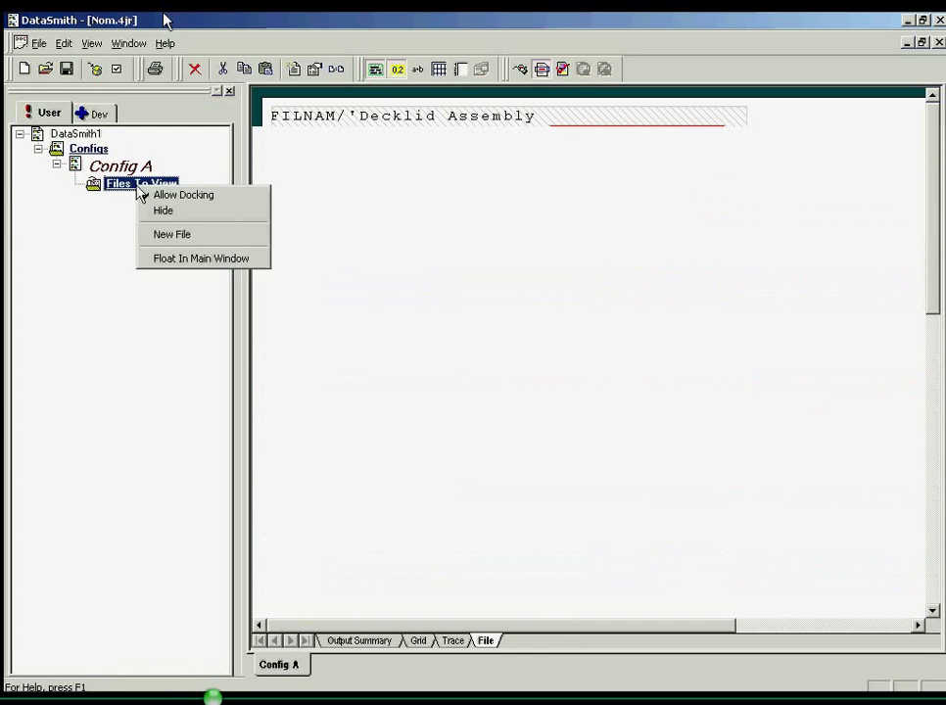
left_click(165, 240)
double_click(350, 326)
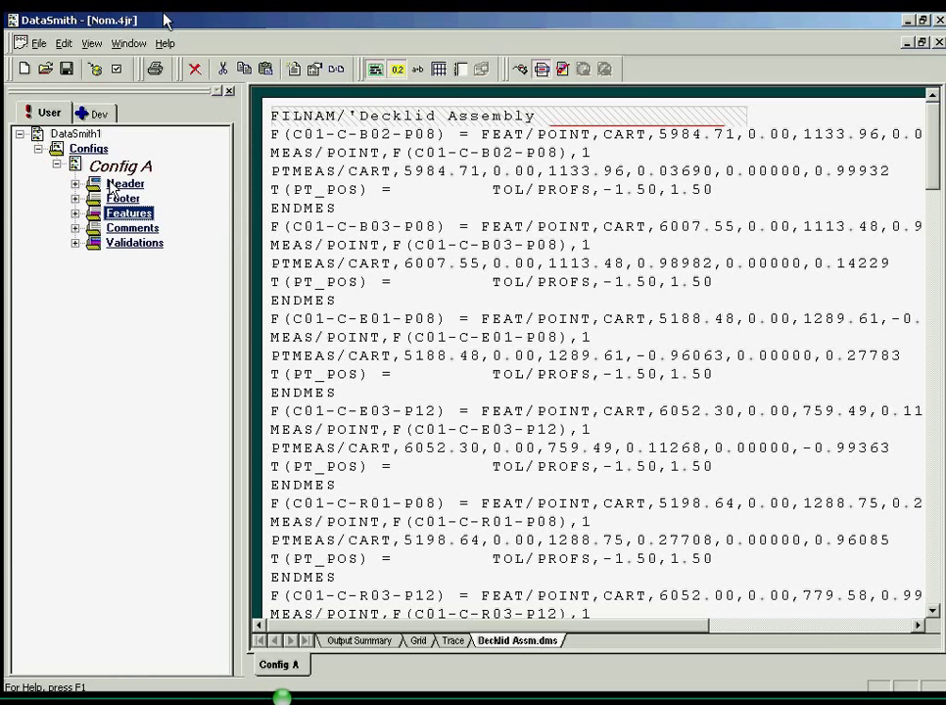
Look through Header, Footer and Features, then expand Header to its five Undefined instructions.
left_click(112, 186)
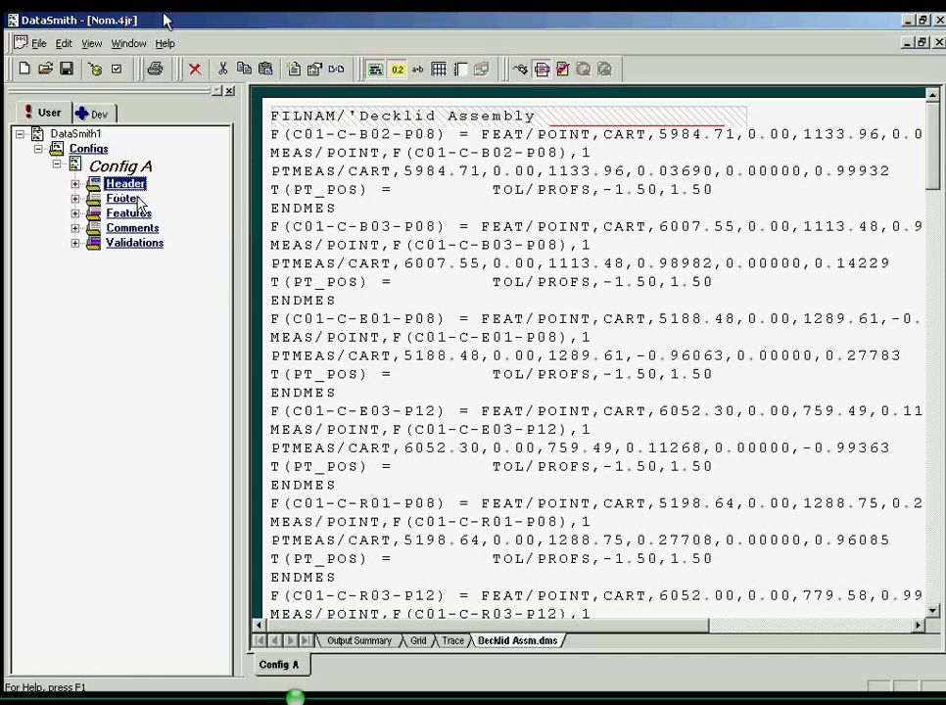
left_click(129, 199)
left_click(147, 215)
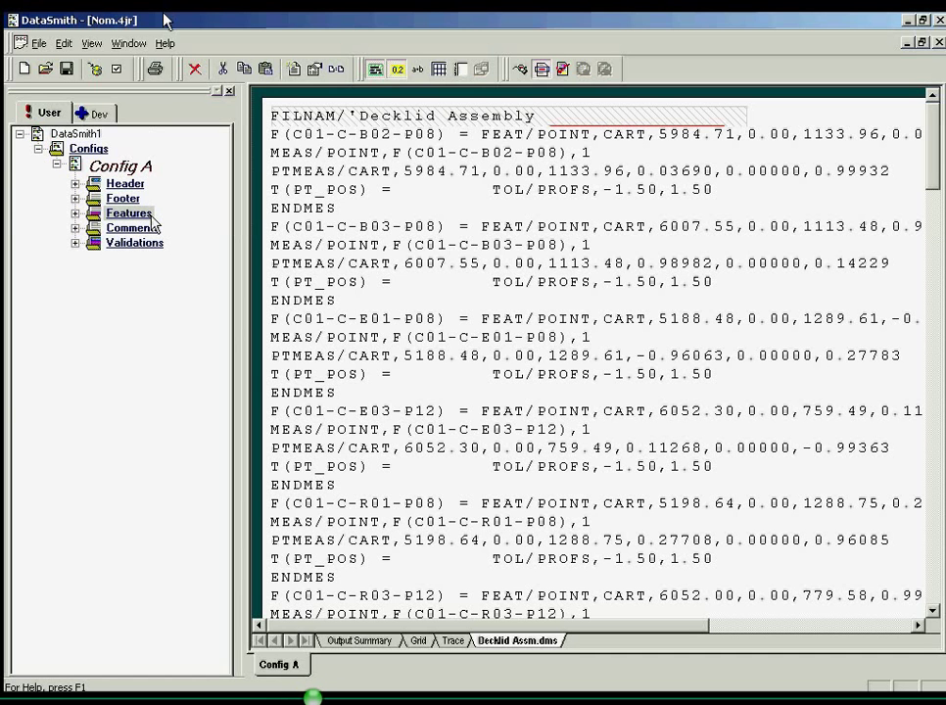
left_click(77, 184)
left_click(94, 199)
left_click(162, 227)
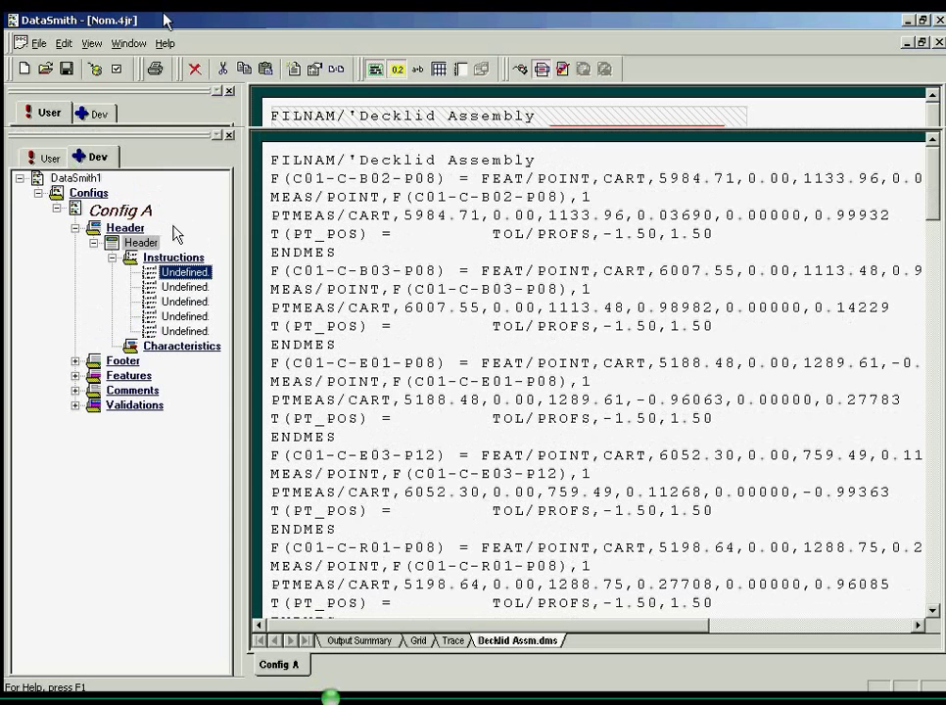
Make Header instructions 1–3 Mark position, Go to line end, and Mark position as end.
left_click(87, 109)
left_click(115, 194)
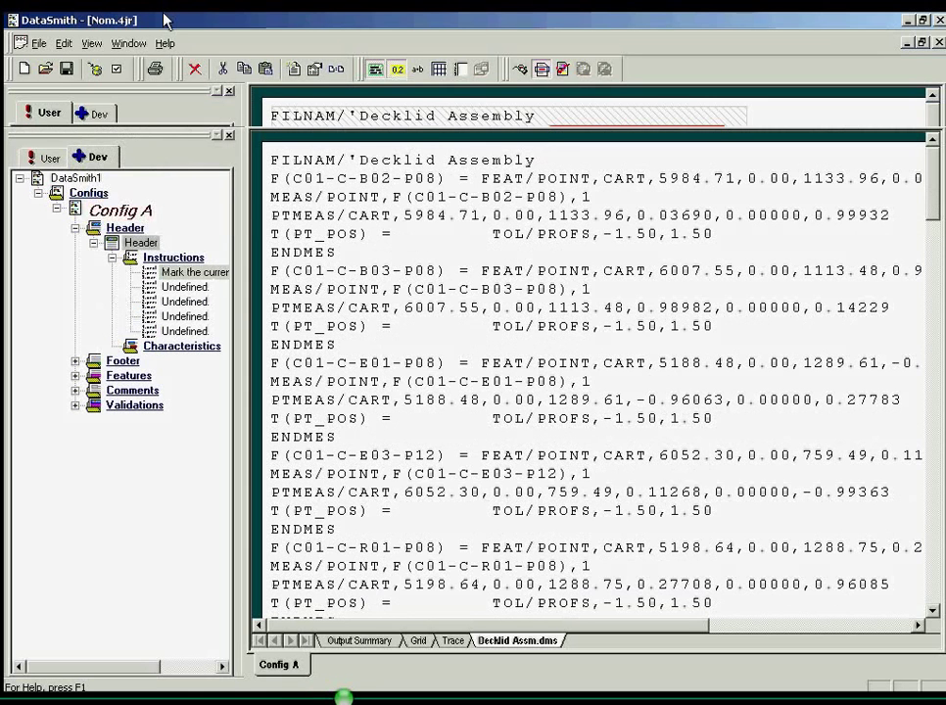
left_click(176, 287)
left_click(93, 114)
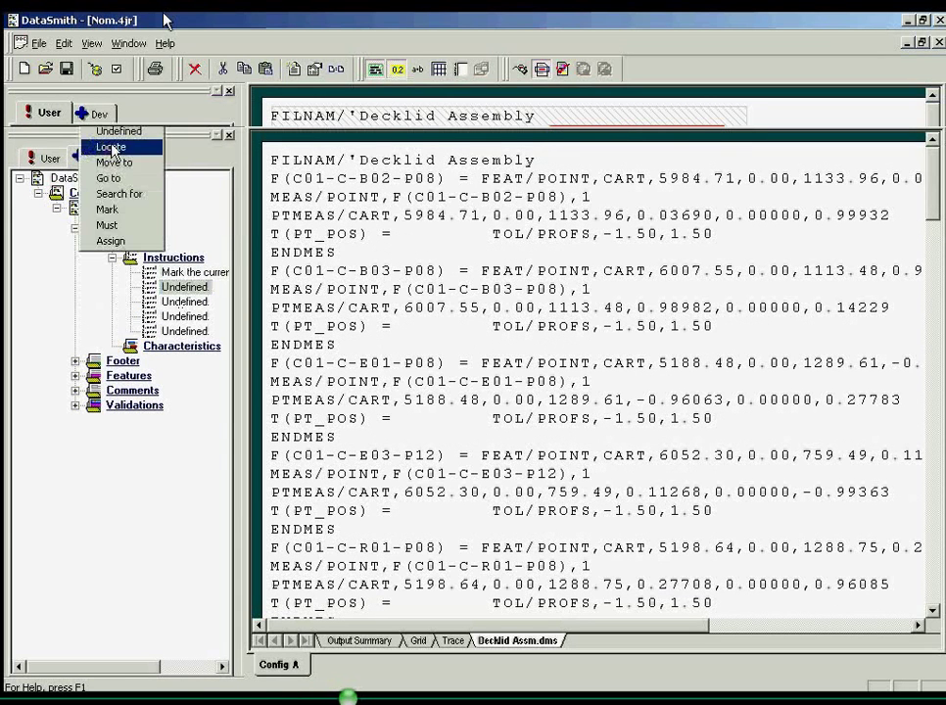
left_click(106, 180)
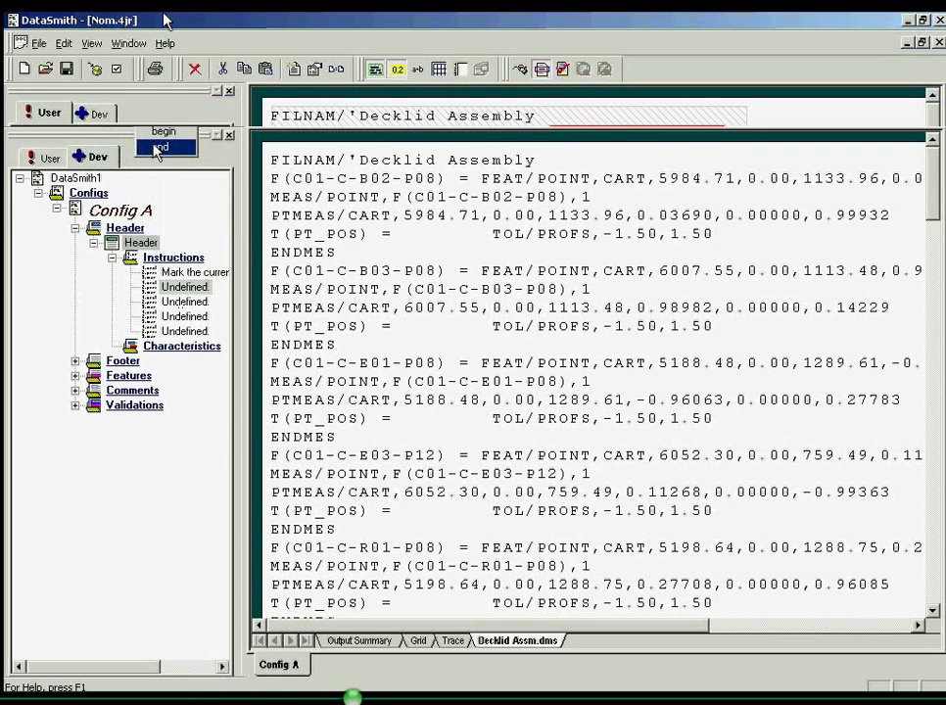
left_click(162, 144)
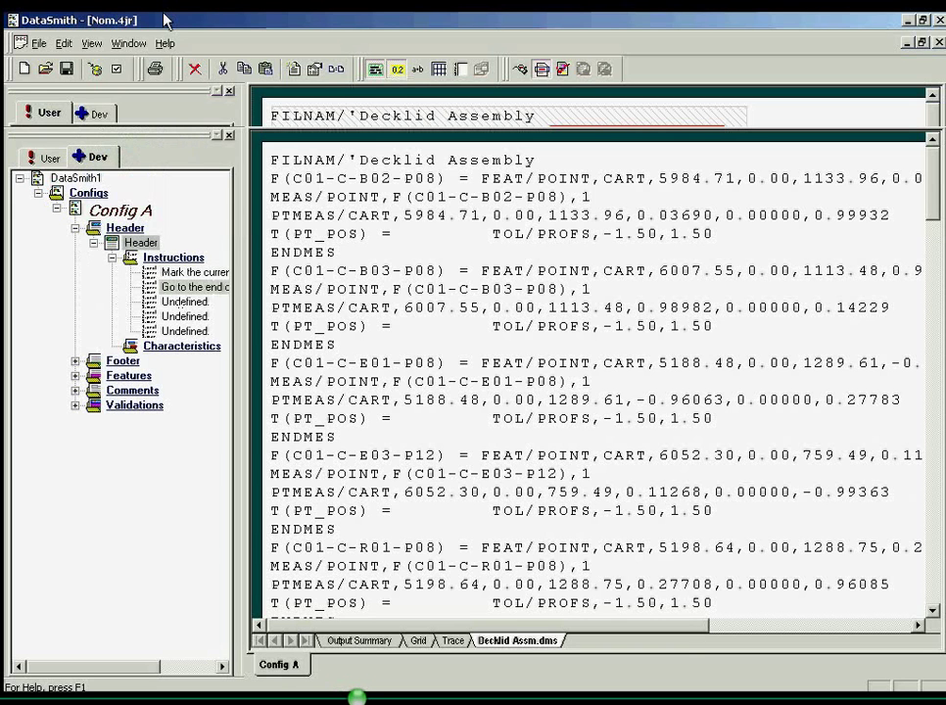
left_click(93, 113)
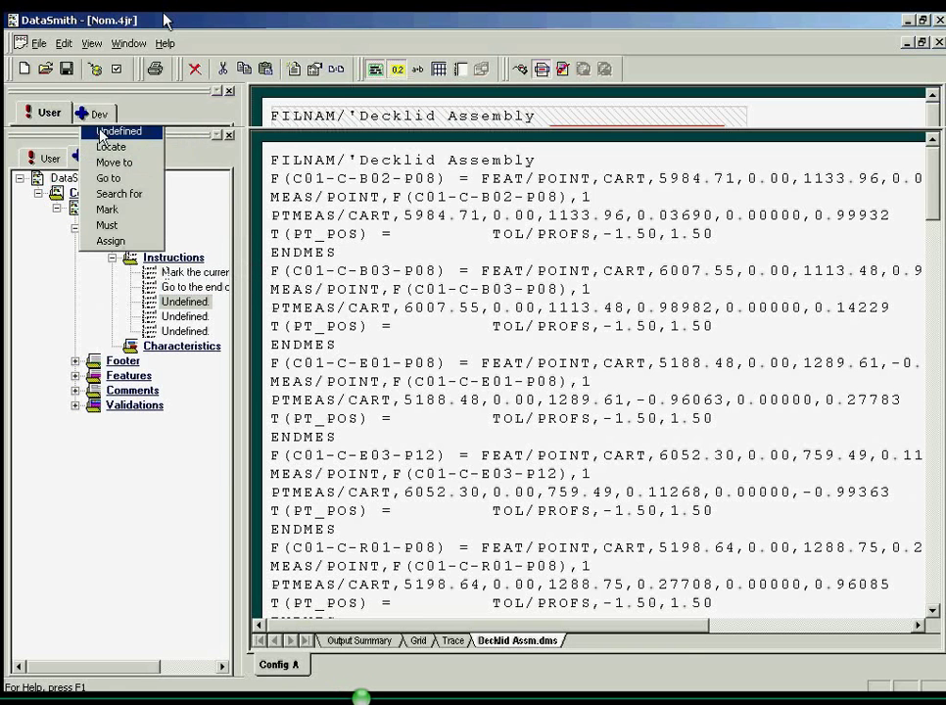
left_click(108, 210)
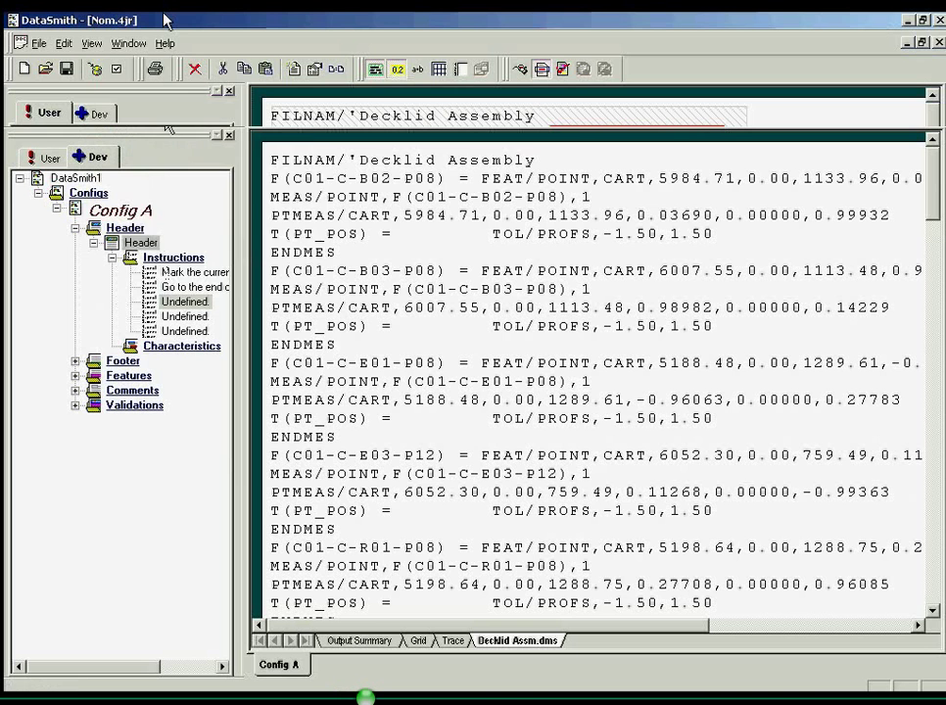
left_click(172, 149)
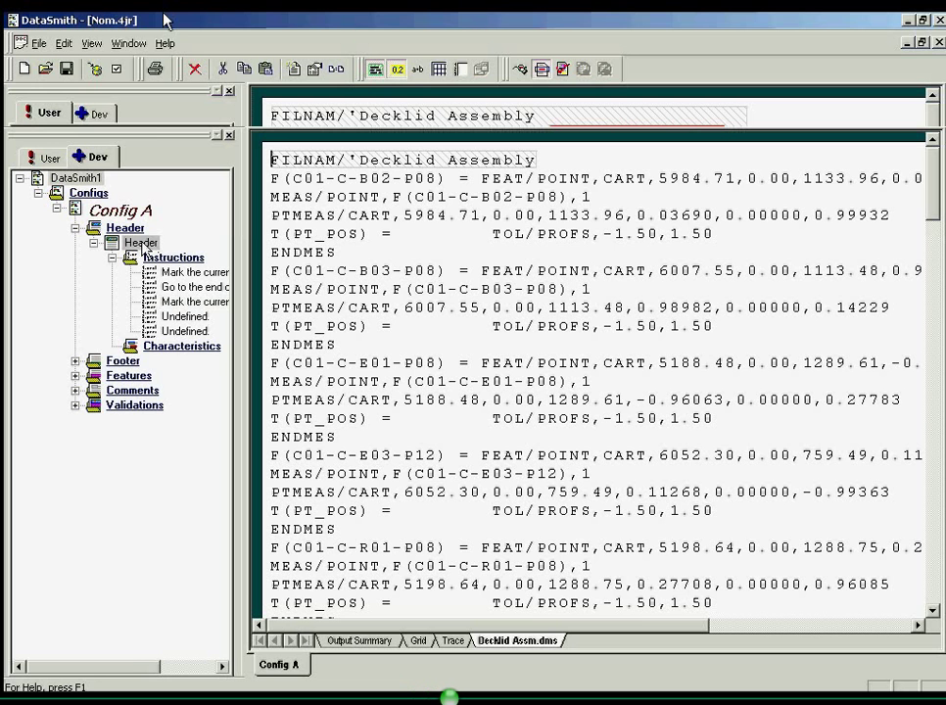
Switch to Nom.4jr, collapse Header, and expand Point's Label and X characteristics.
left_click(142, 244)
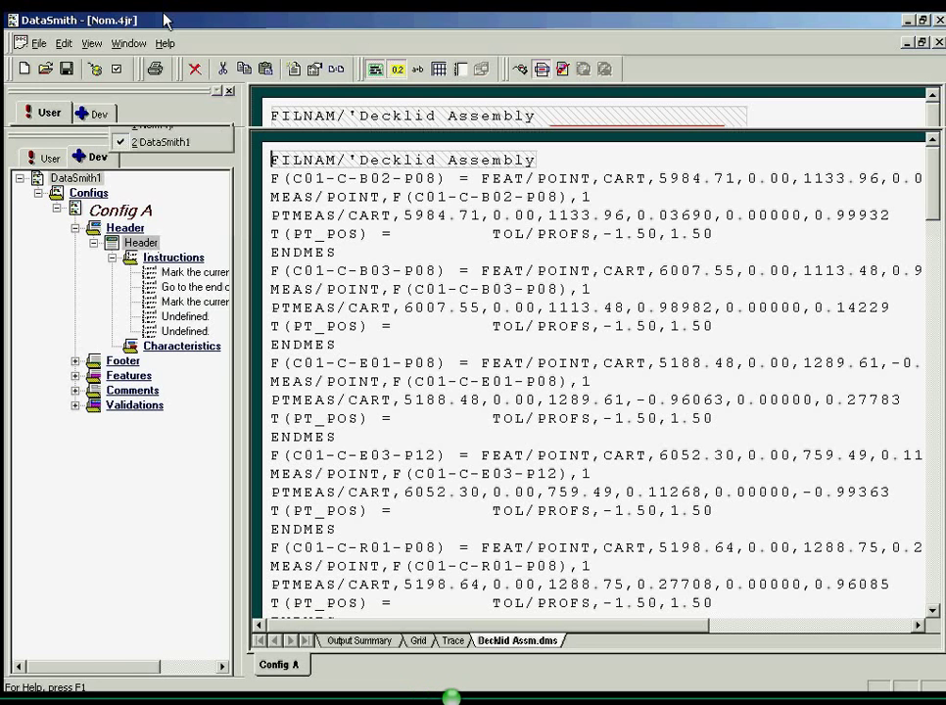
left_click(147, 130)
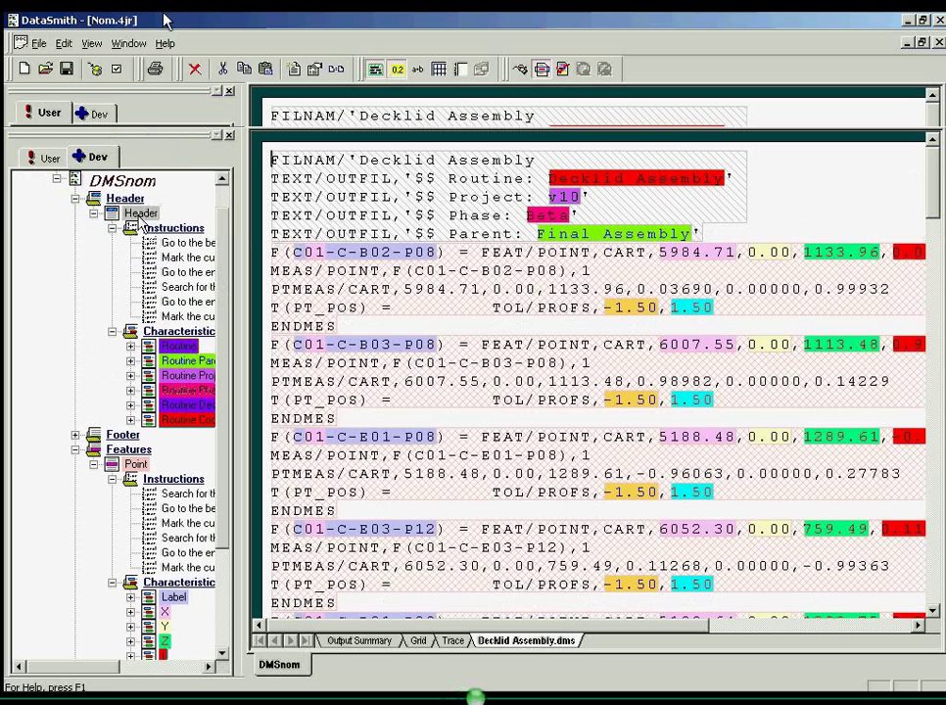
scroll(142, 224, "up", 1)
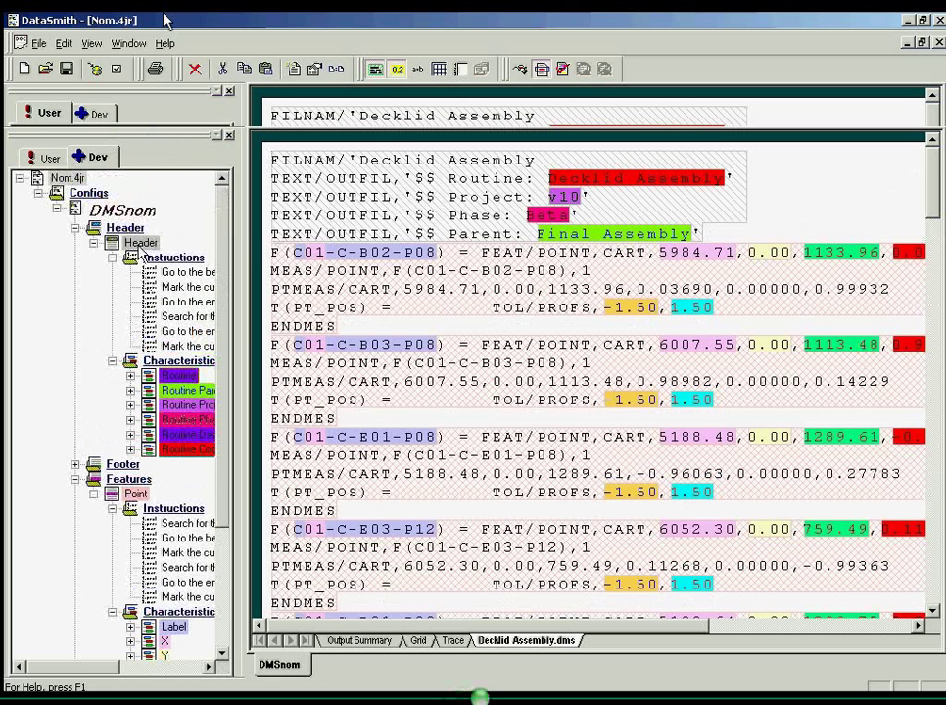
left_click(76, 229)
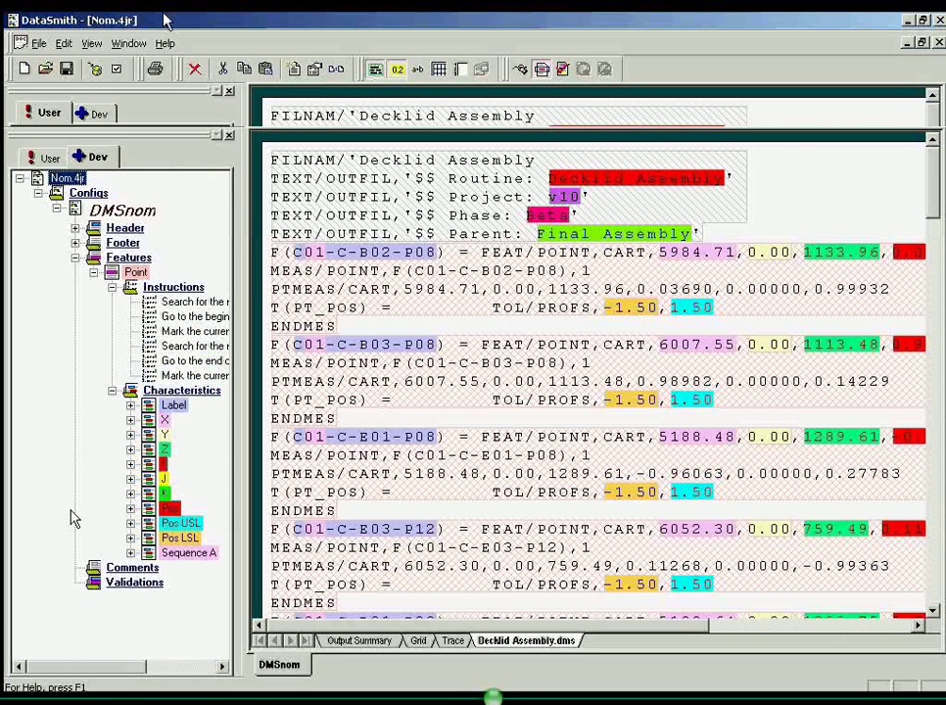
left_click_drag(59, 666, 112, 666)
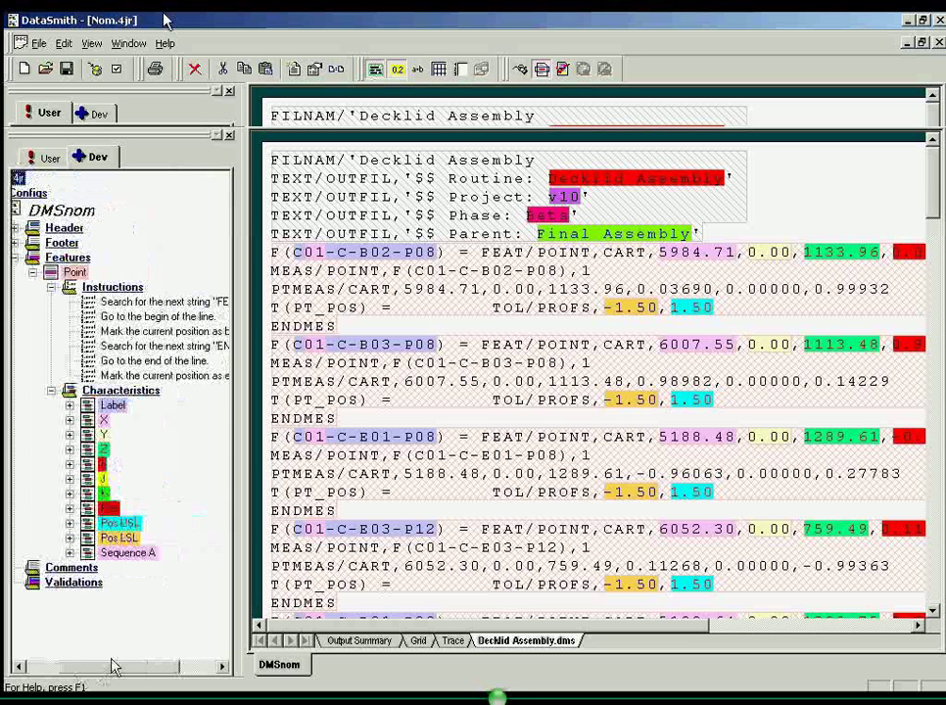
left_click(70, 404)
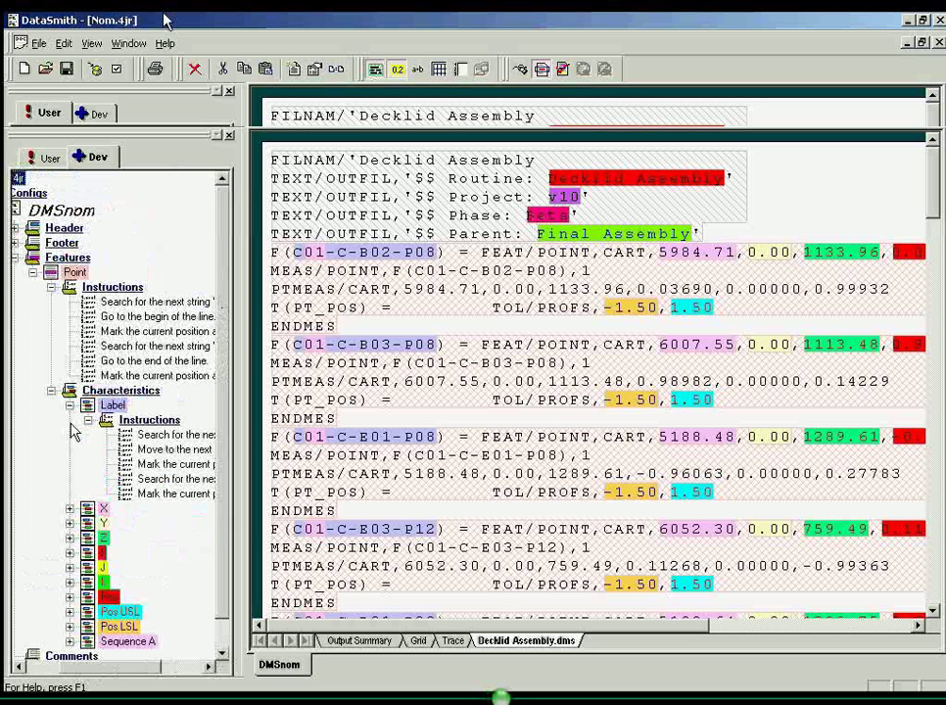
left_click(69, 509)
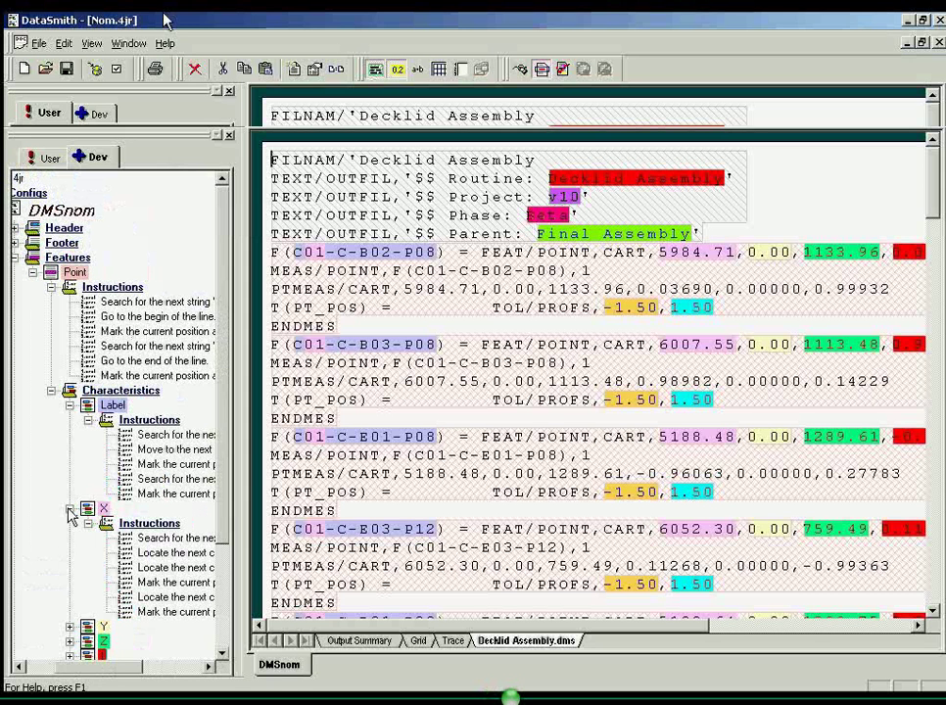
right_click(75, 273)
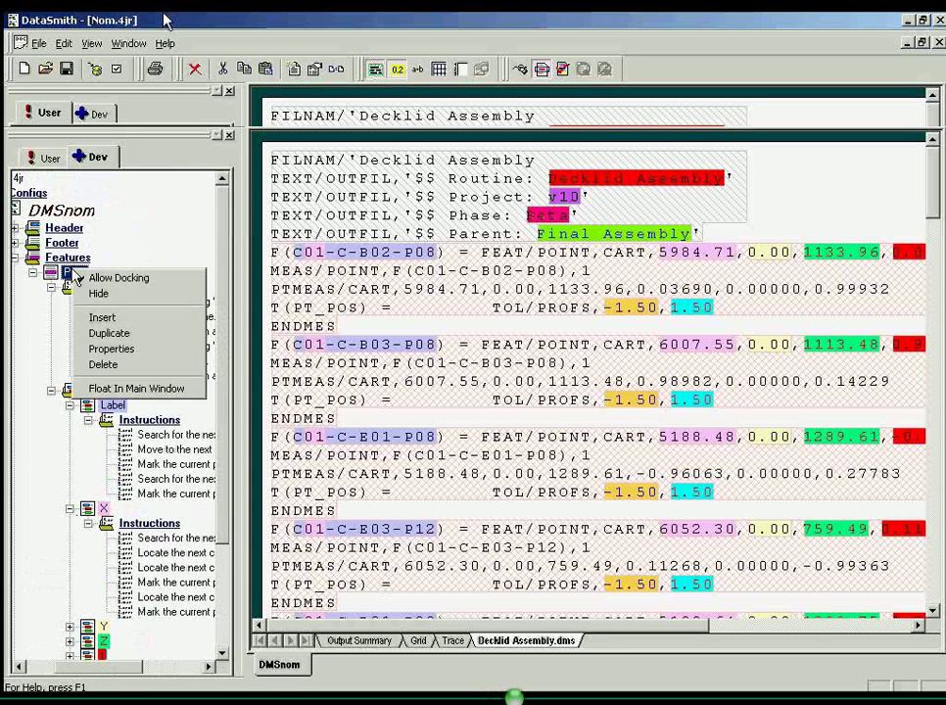
left_click(128, 350)
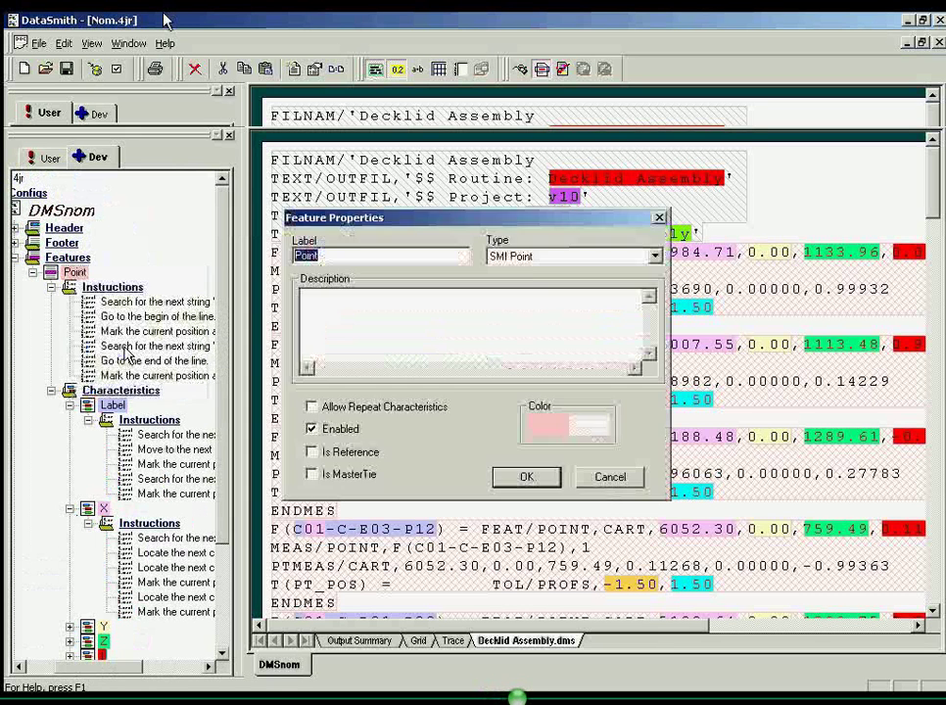
left_click(654, 256)
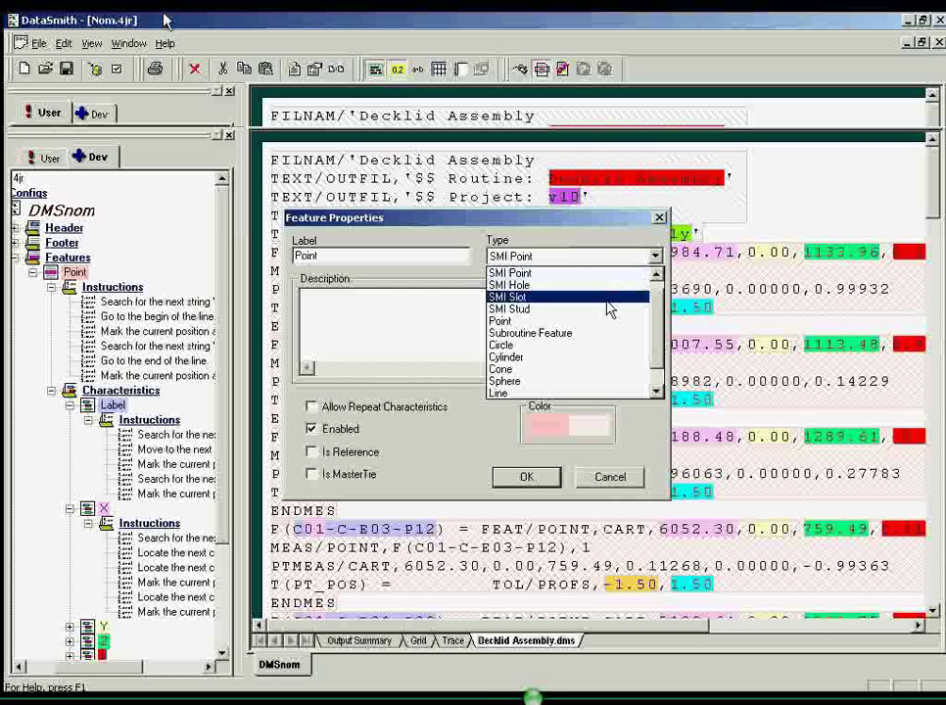
left_click(634, 487)
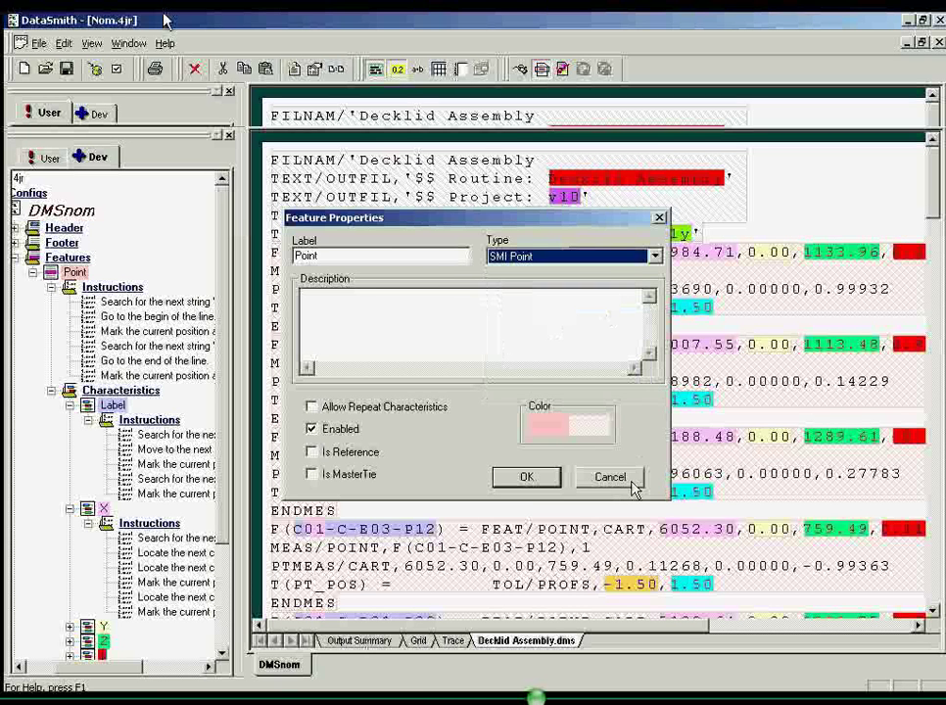
left_click(631, 483)
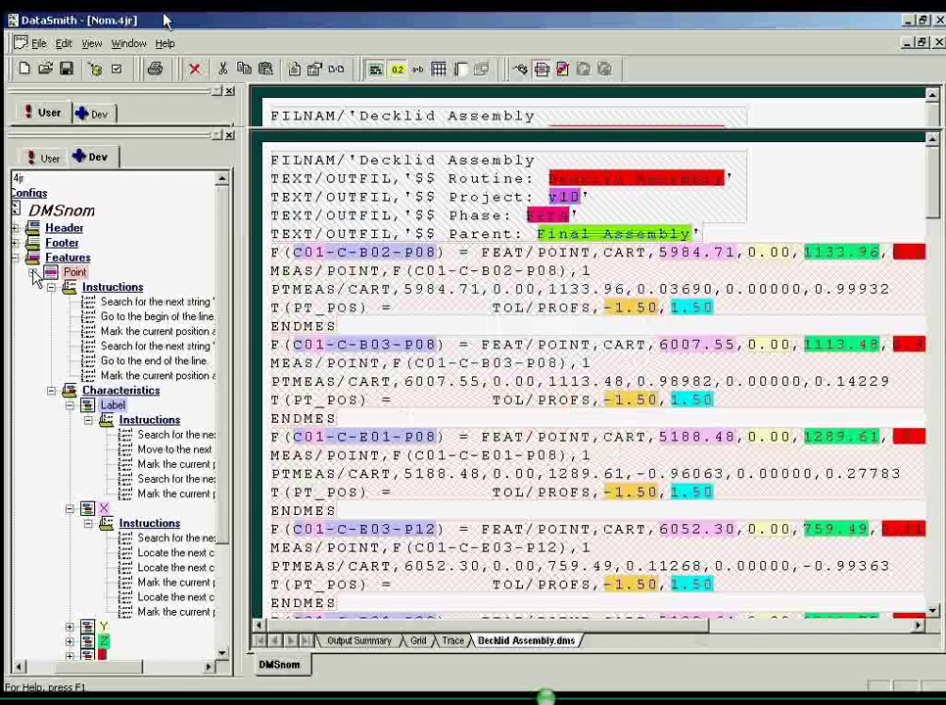
right_click(100, 510)
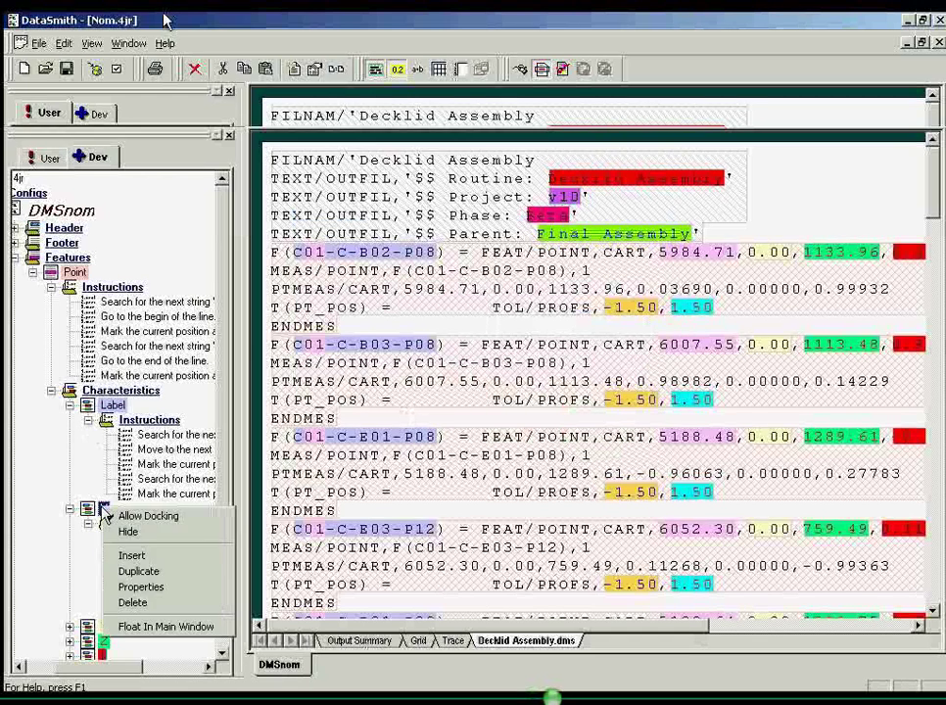
left_click(132, 588)
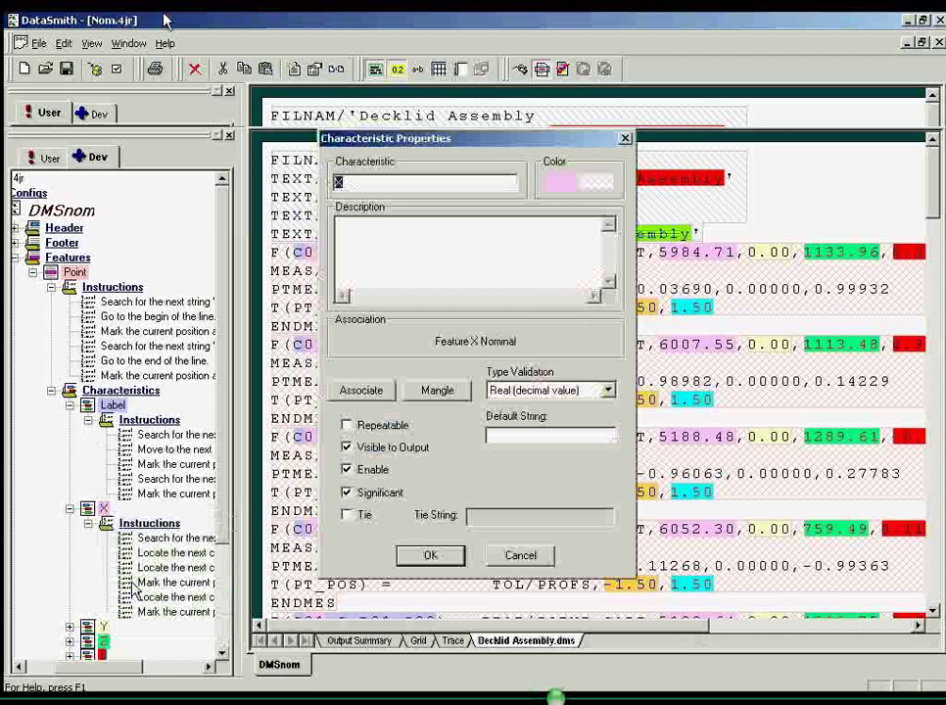
left_click(344, 390)
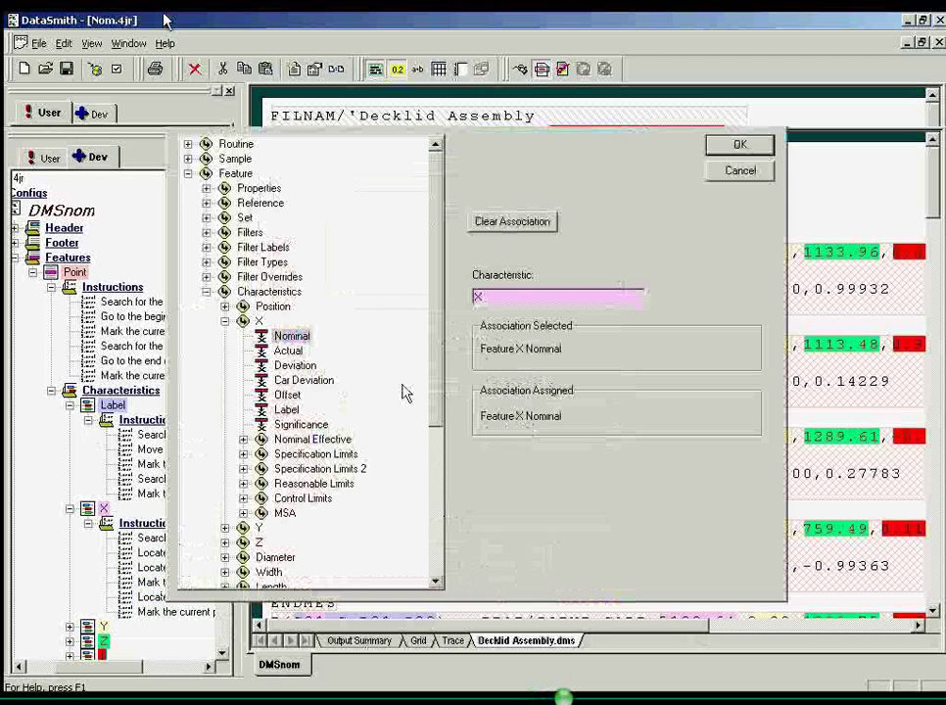
left_click(224, 321)
left_click(270, 306)
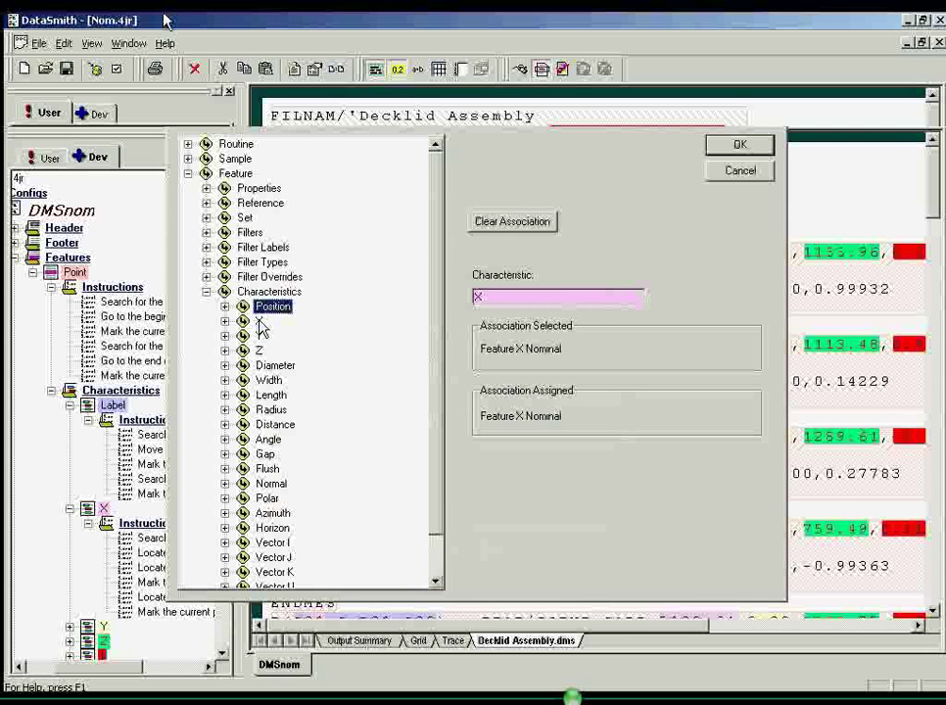
left_click(260, 336)
left_click(259, 350)
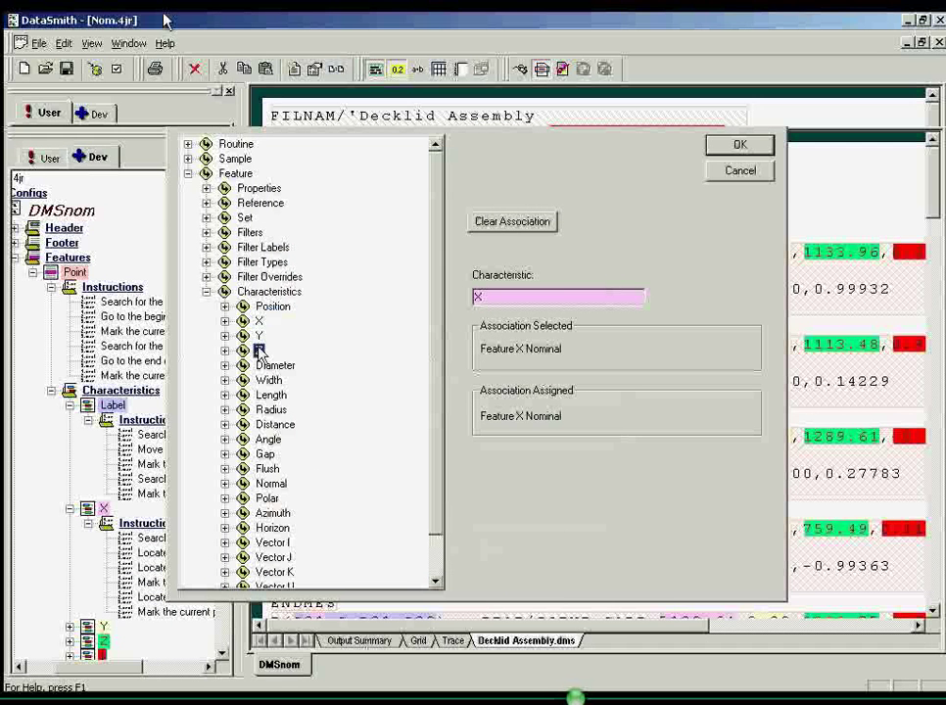
left_click(273, 424)
left_click(269, 441)
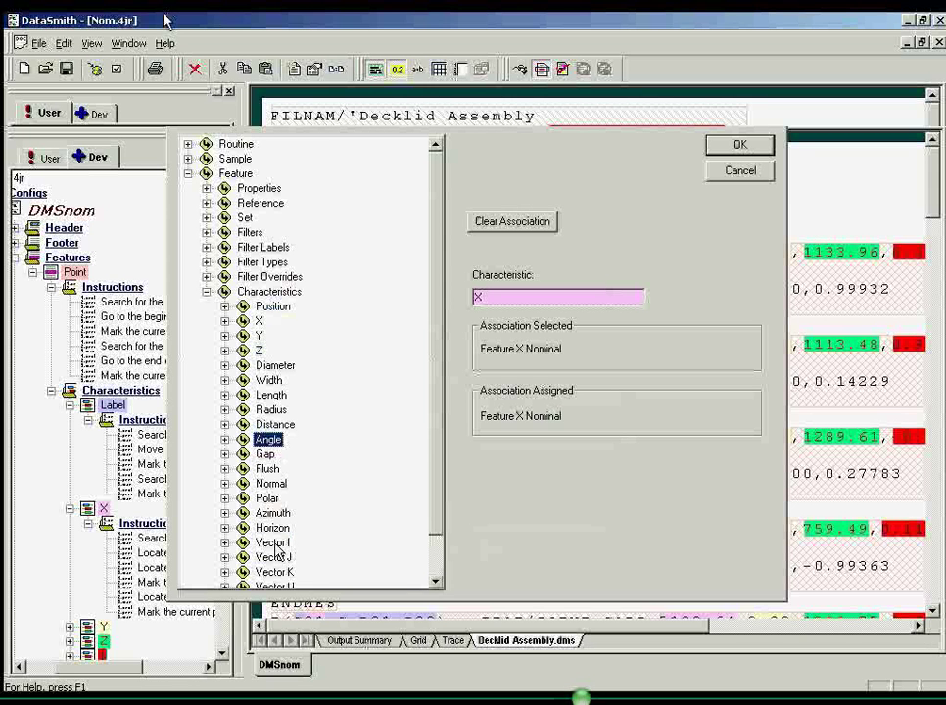
left_click(273, 542)
left_click(276, 558)
left_click(275, 572)
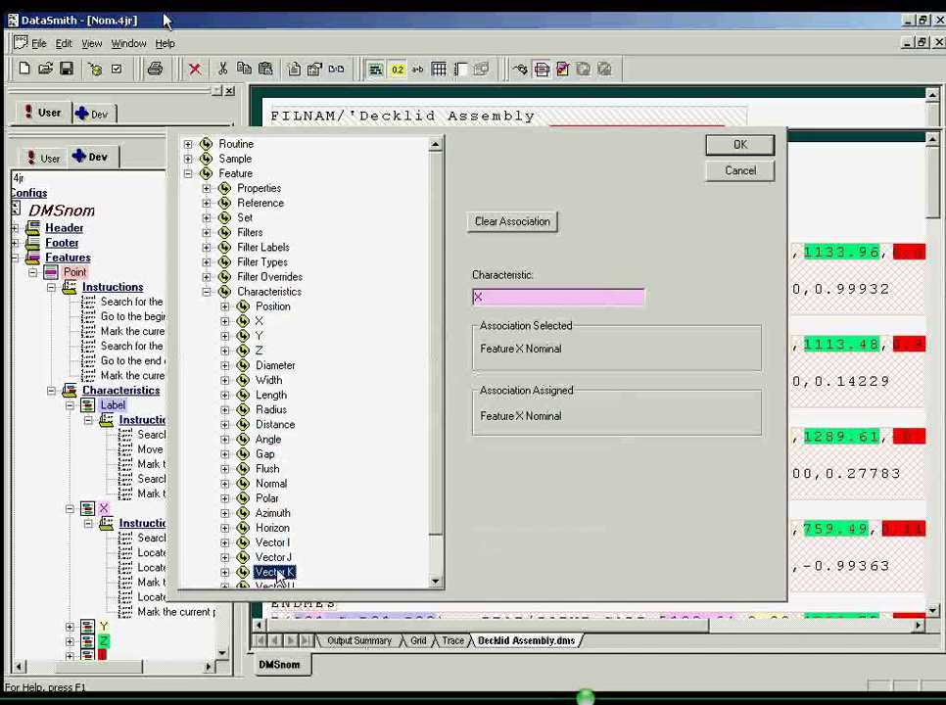
left_click(726, 174)
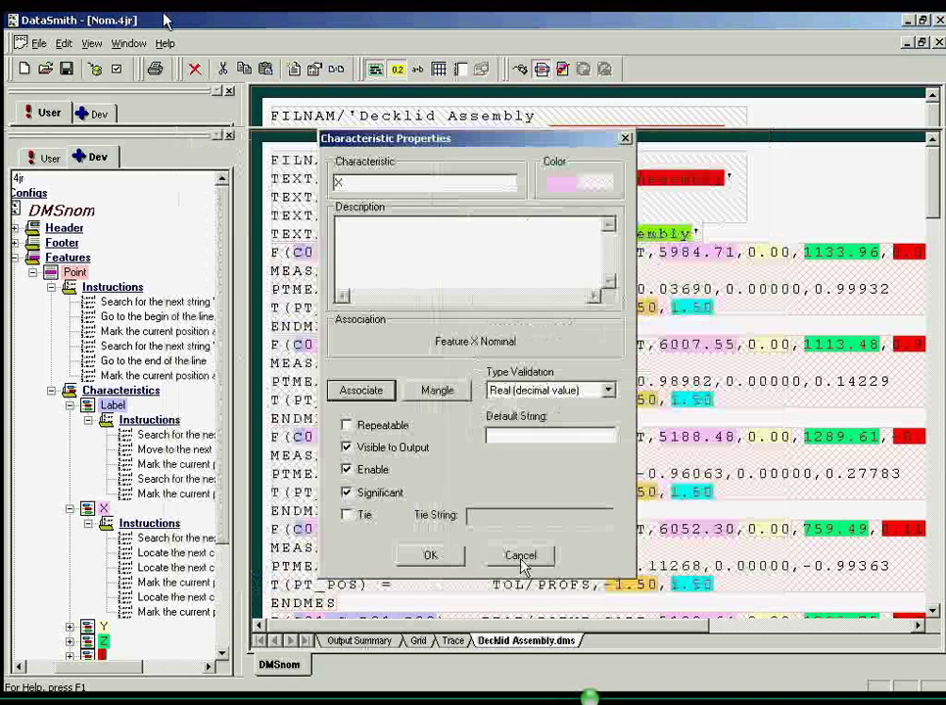
left_click(521, 556)
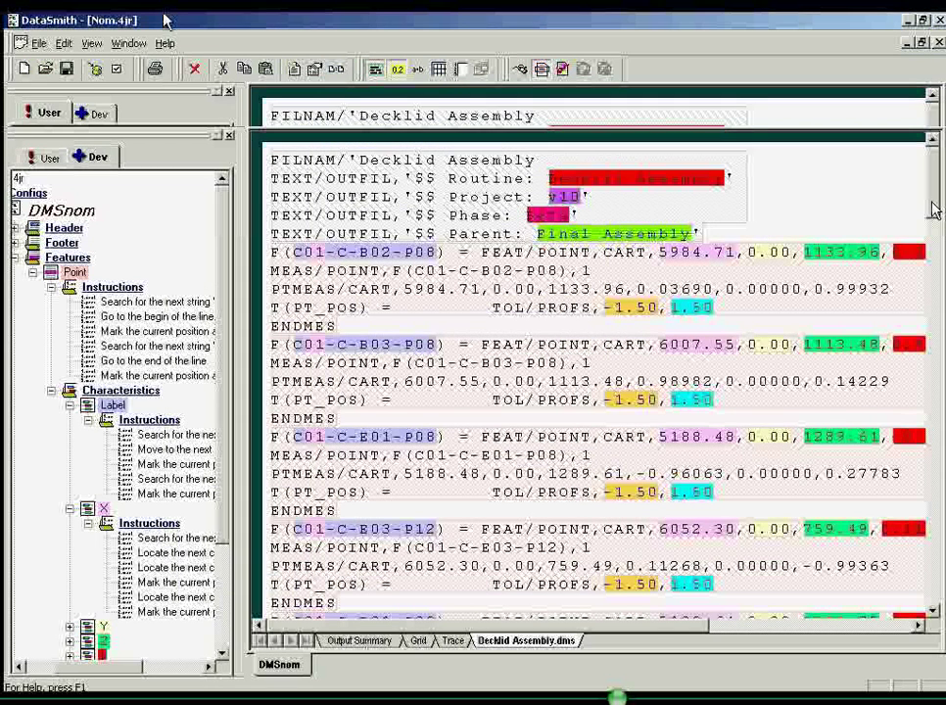
left_click_drag(934, 211, 933, 599)
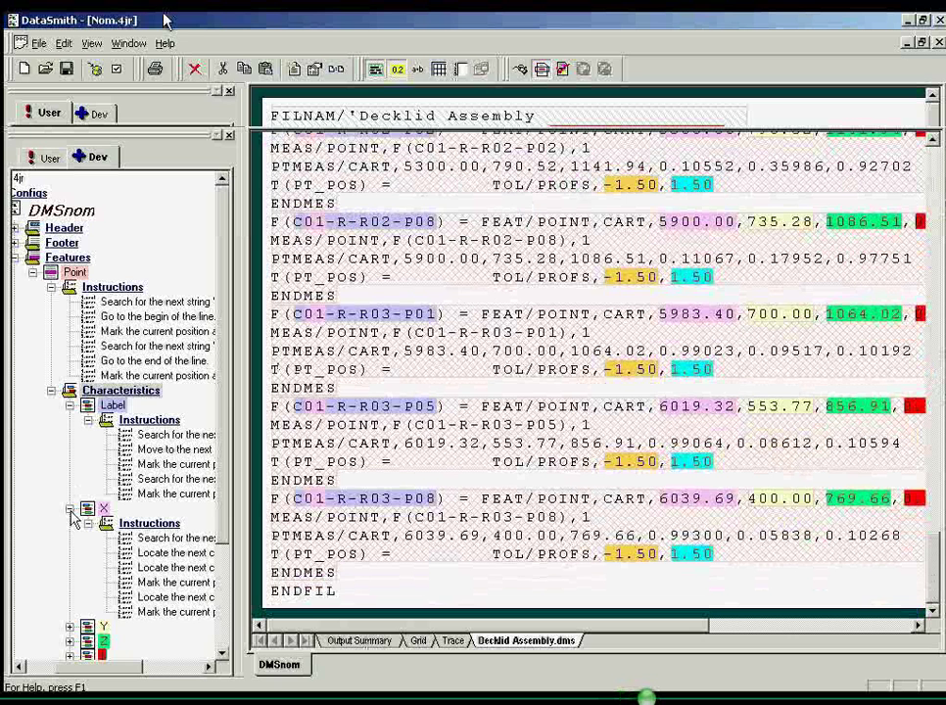
Duplicate the X characteristic to get Copy A of X under Point.
right_click(102, 511)
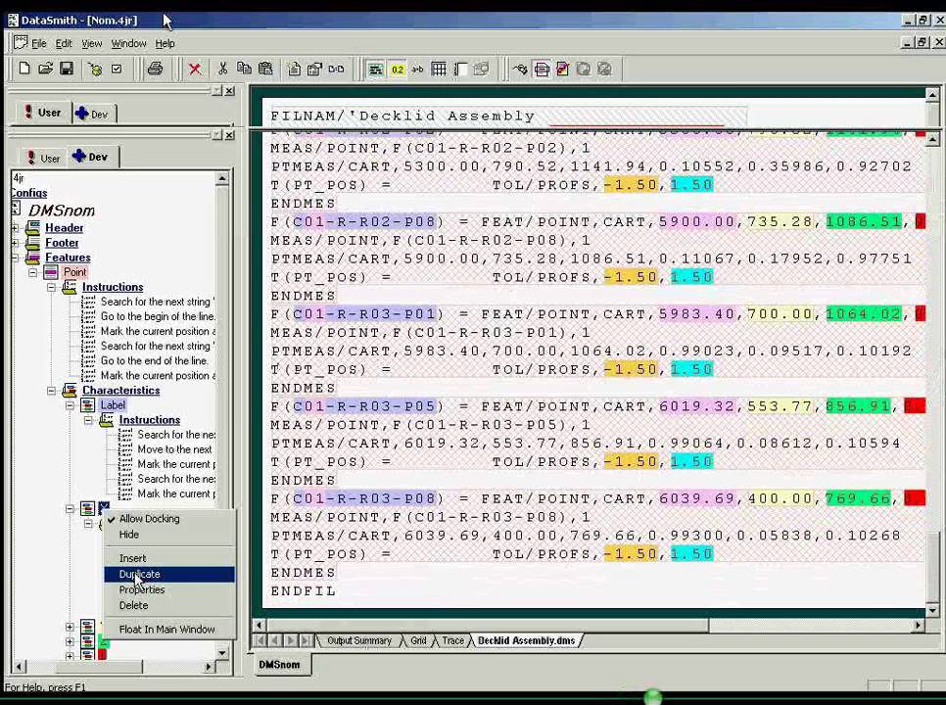
left_click(138, 578)
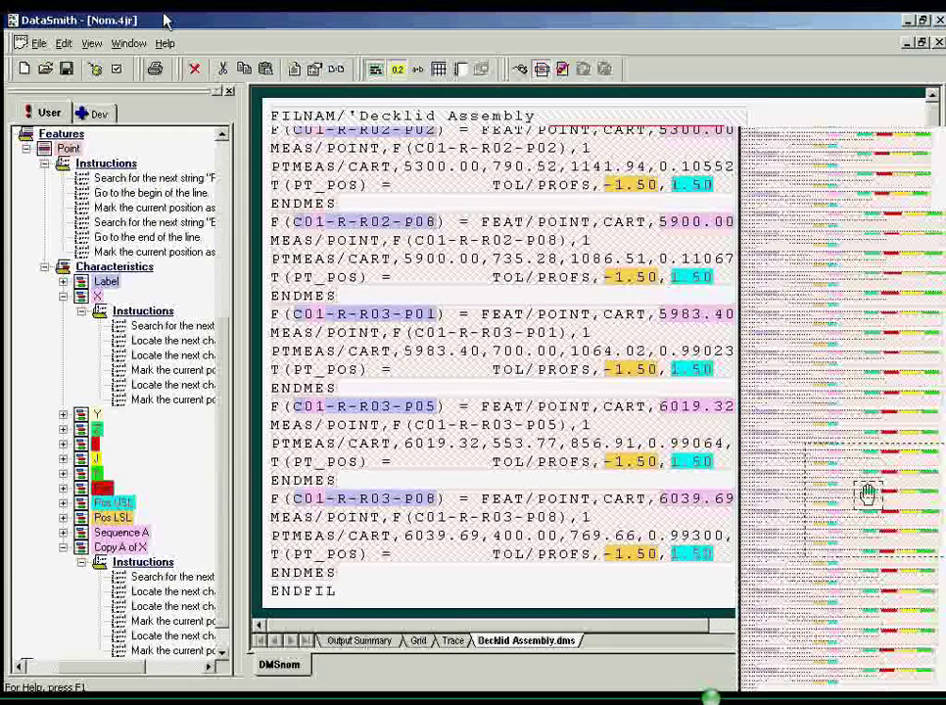
left_click_drag(868, 495, 832, 293)
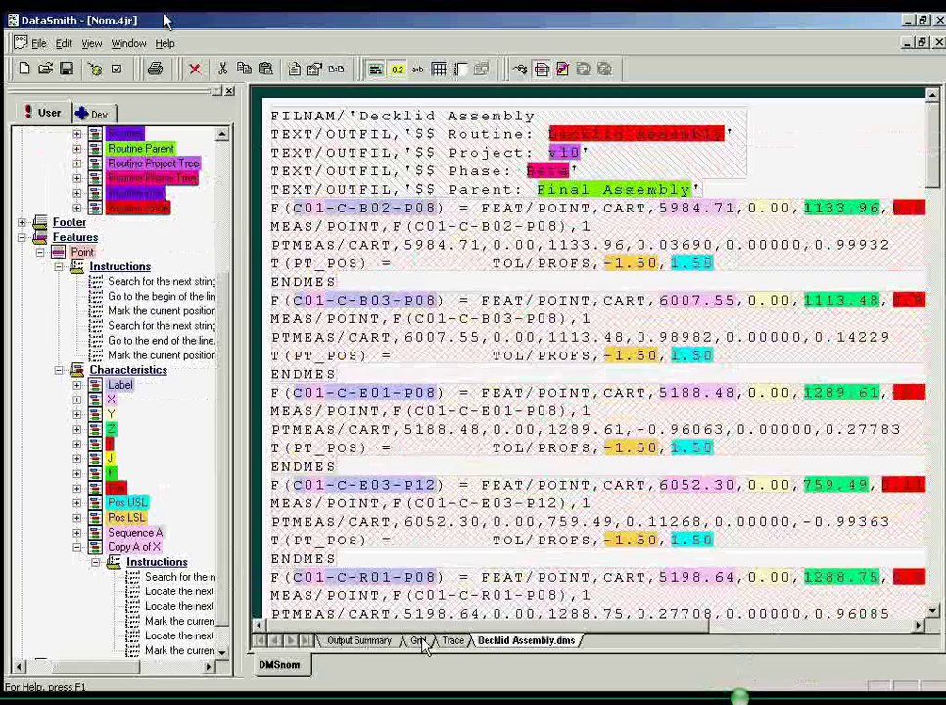
Show DMSnom's data as a grid, add a new Config A under Configs, and return to DMSnom.
left_click(421, 640)
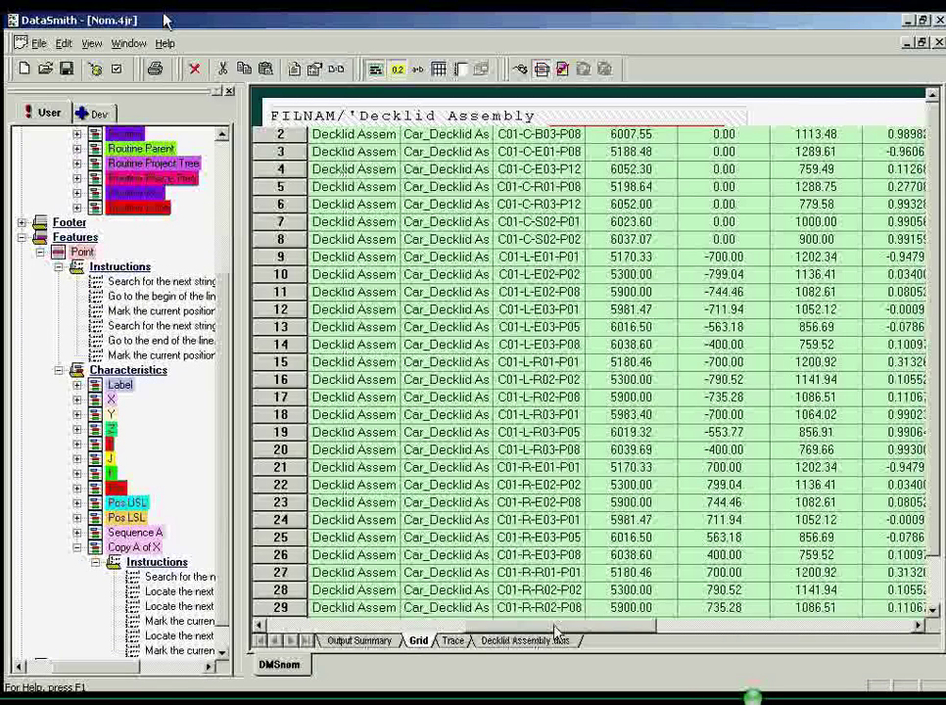
left_click_drag(556, 632, 840, 631)
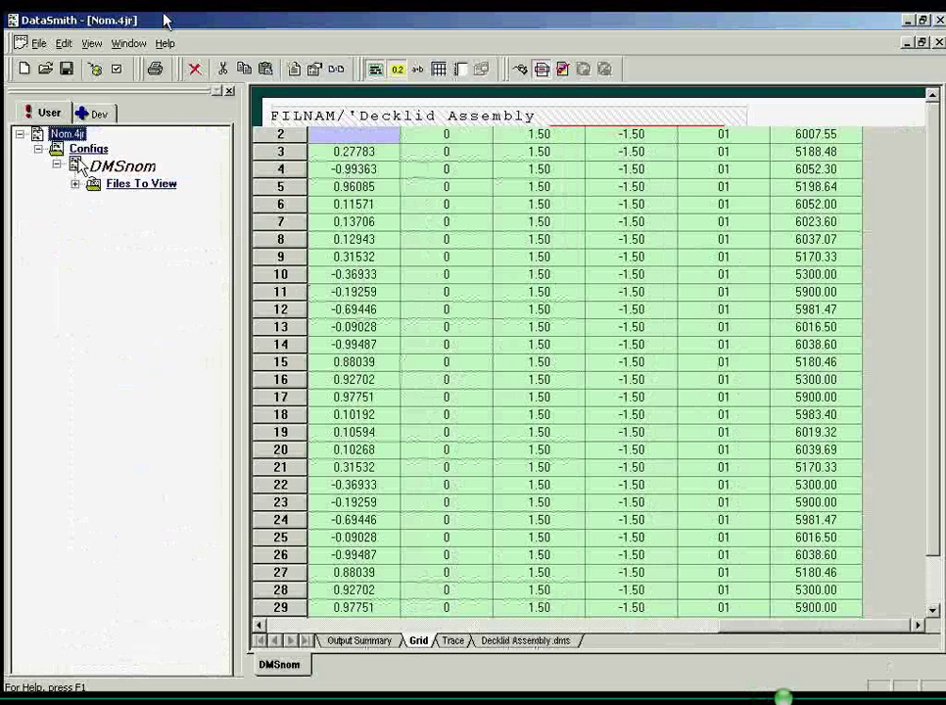
key("Down")
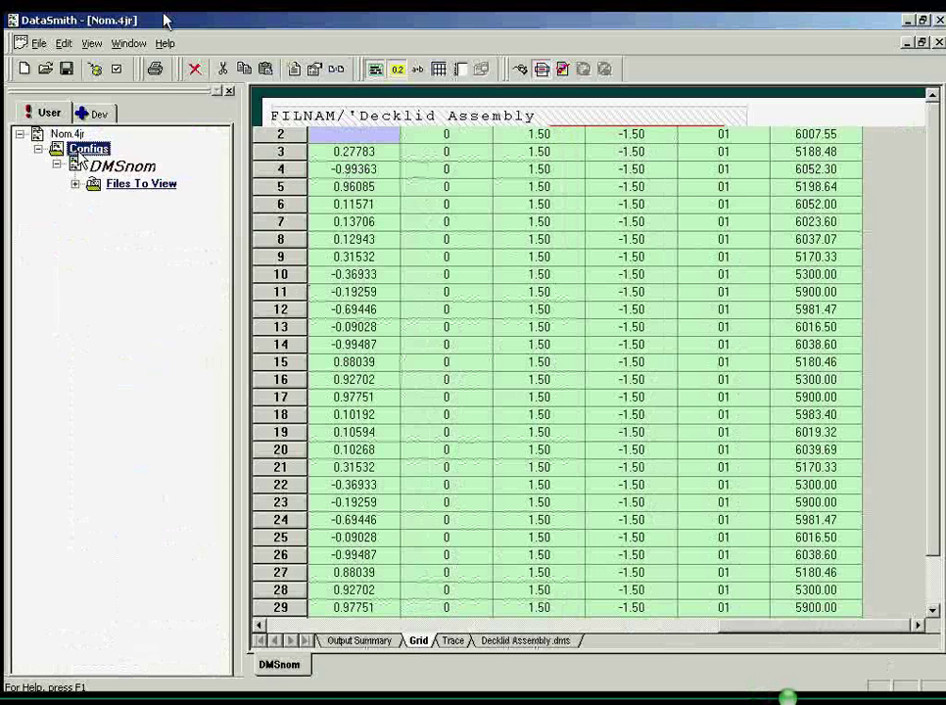
right_click(80, 155)
left_click(115, 200)
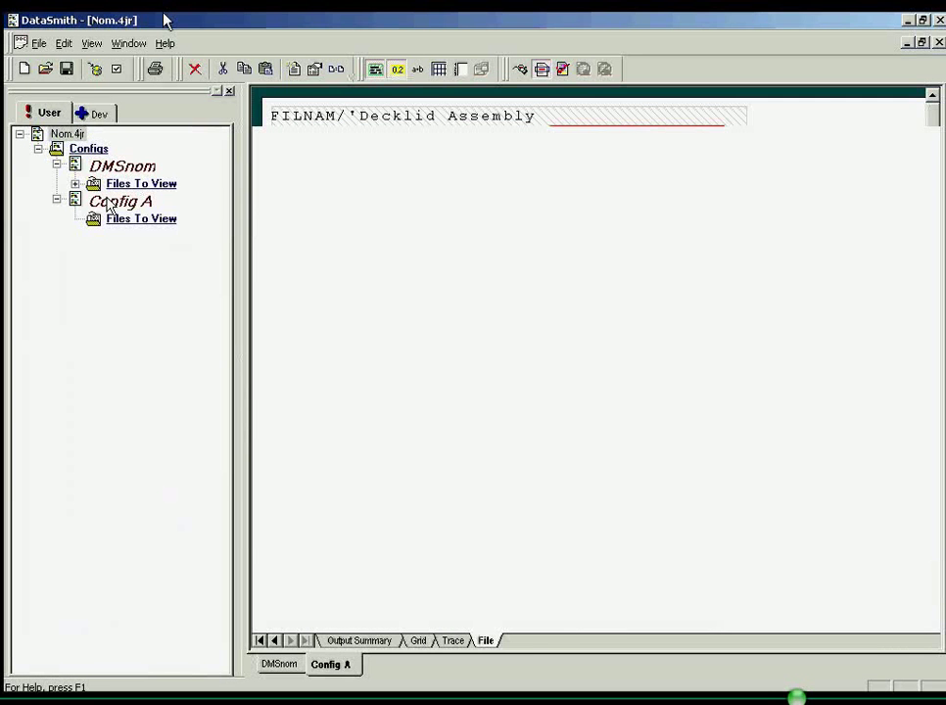
key("ctrl+Tab")
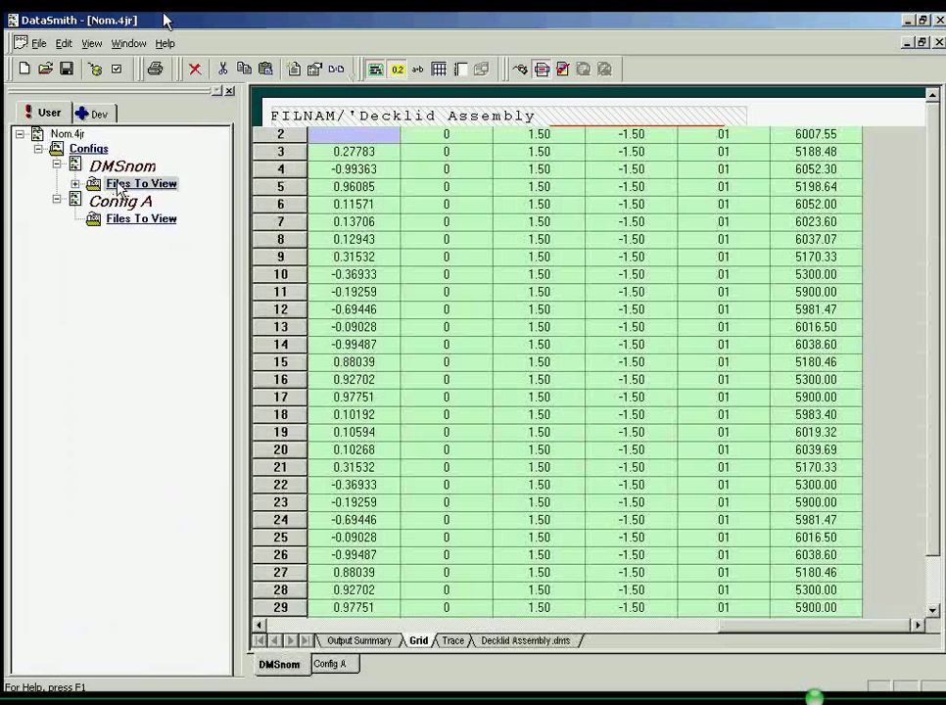
Add Body-In-White.dms to DMSnom's files and check both file tabs.
right_click(117, 188)
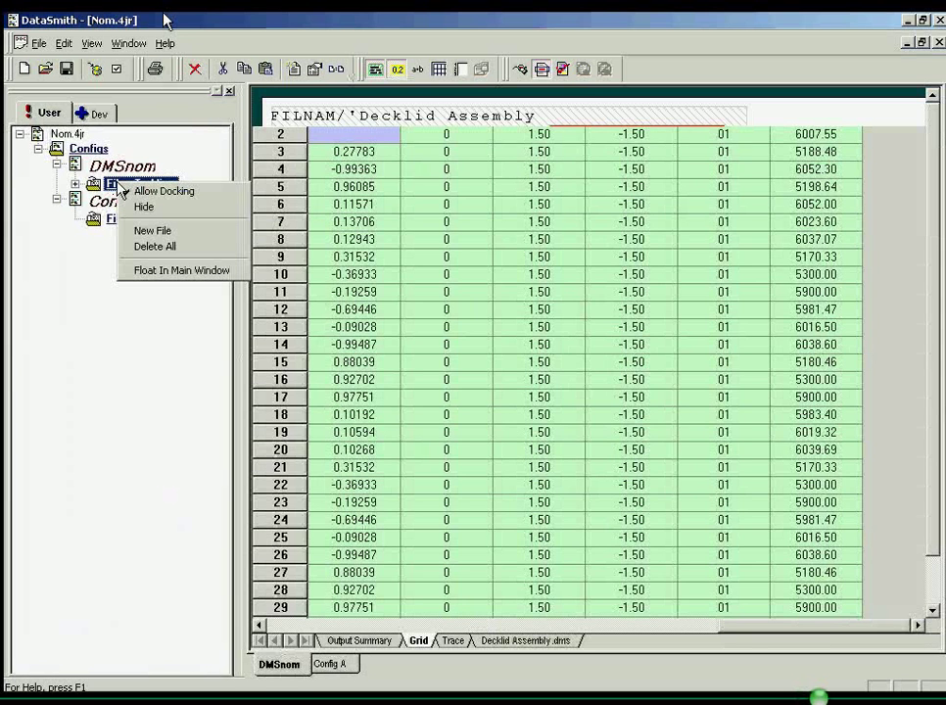
left_click(153, 232)
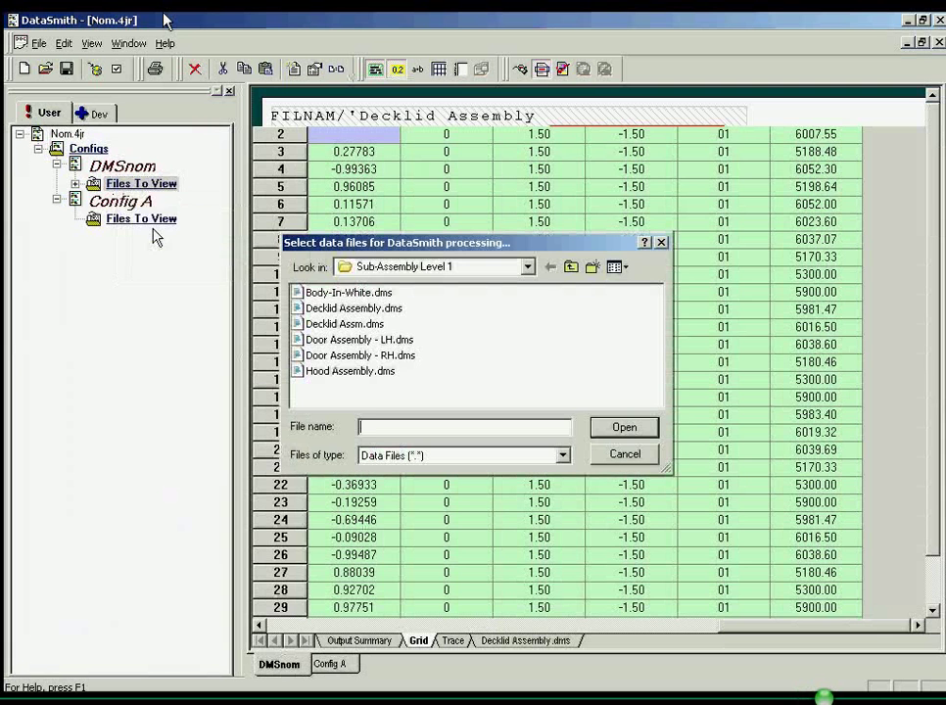
double_click(338, 294)
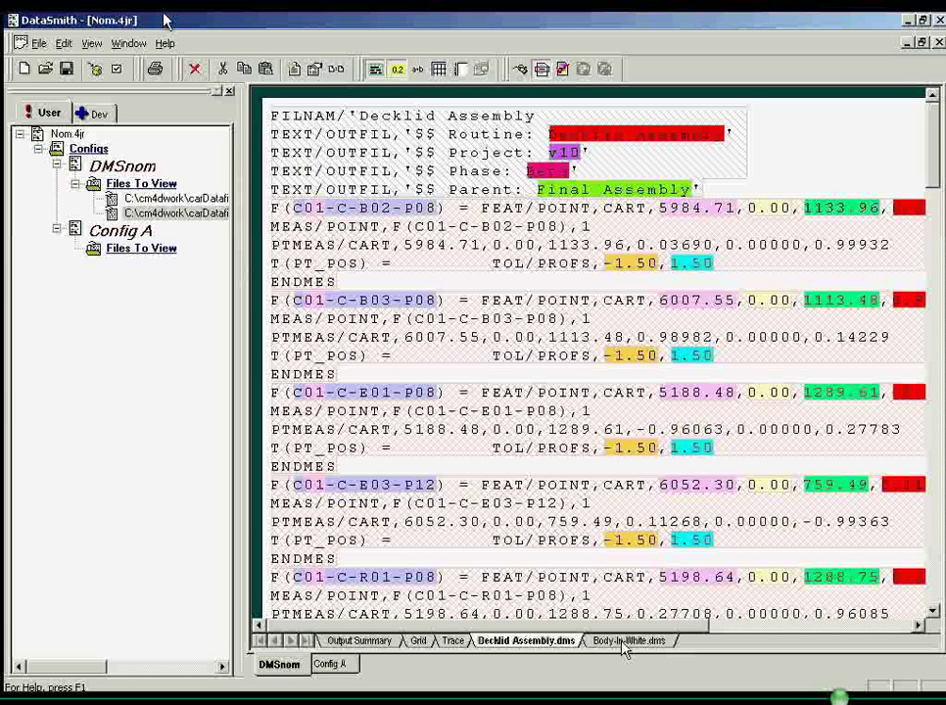
left_click(624, 643)
left_click(543, 643)
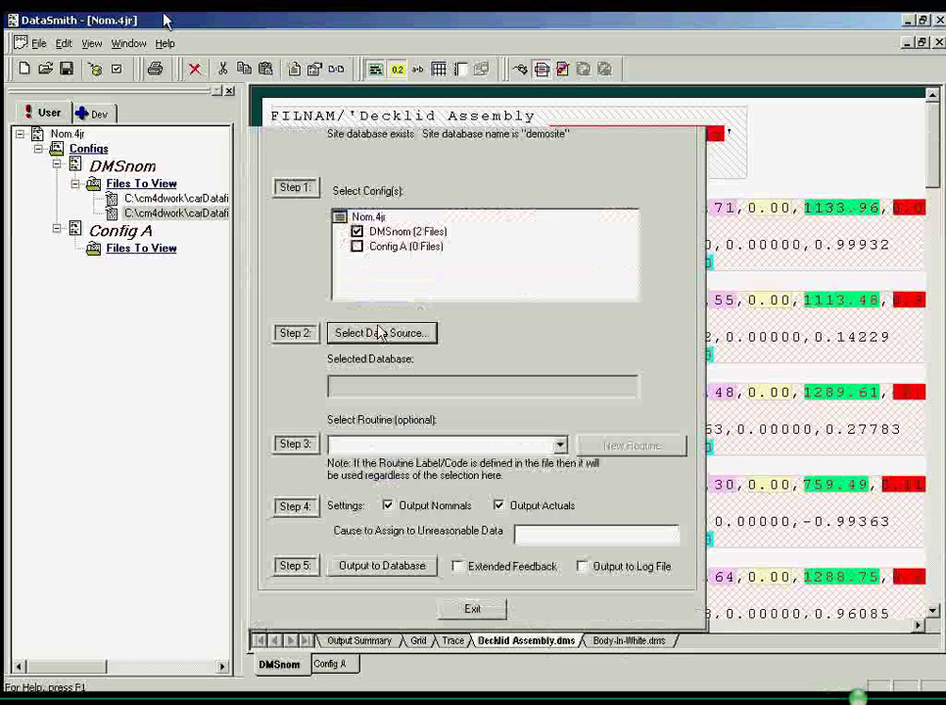
Output DMSnom's two data files to the car database, then show Decklid Assembly.dms again.
left_click(381, 334)
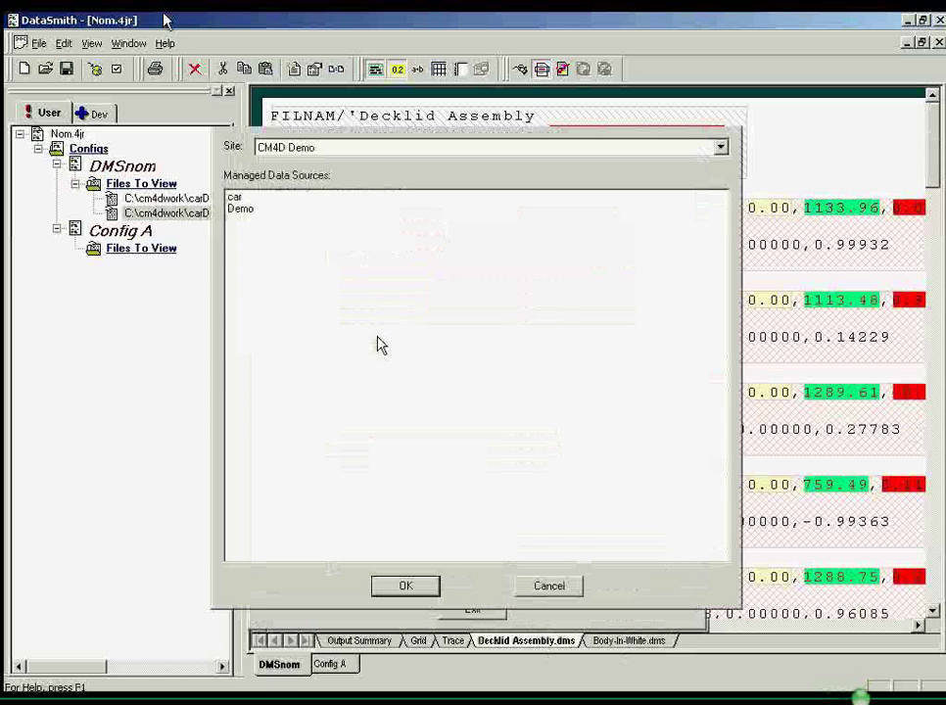
double_click(321, 201)
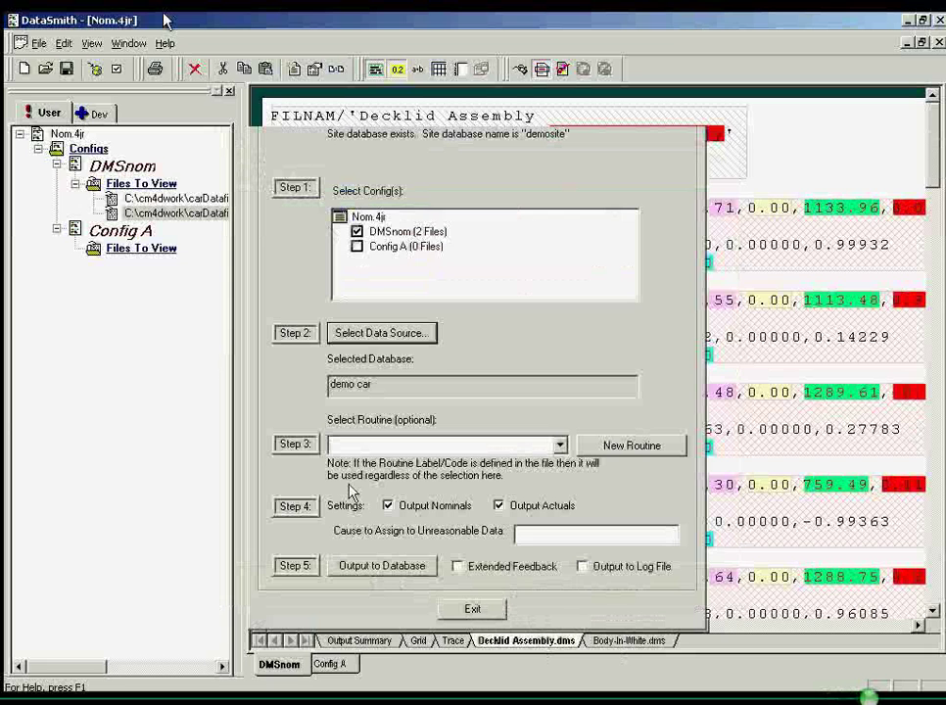
left_click(408, 567)
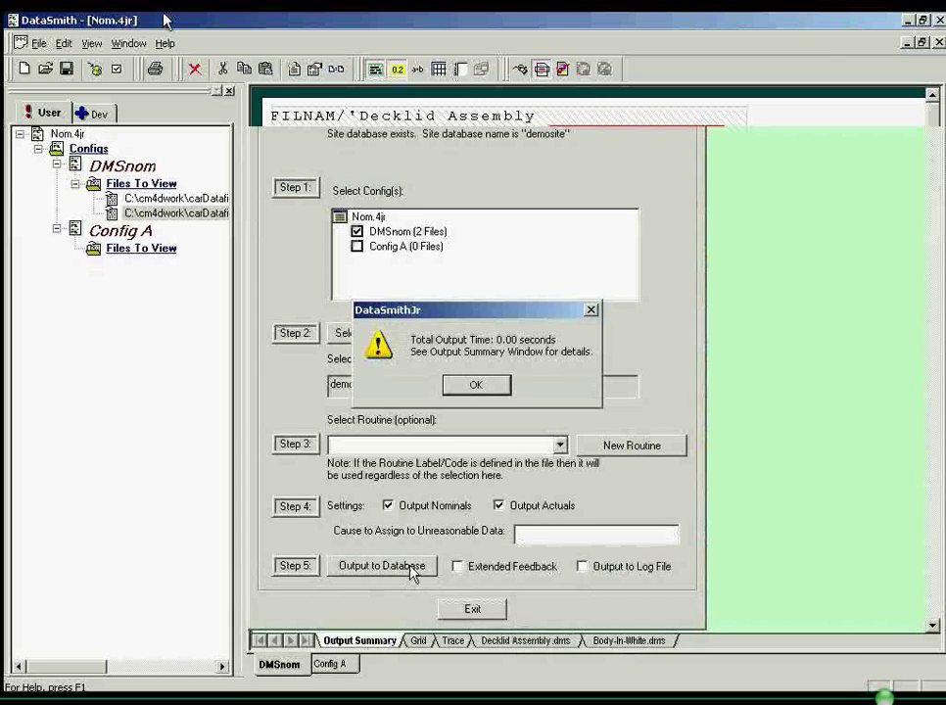
left_click(473, 386)
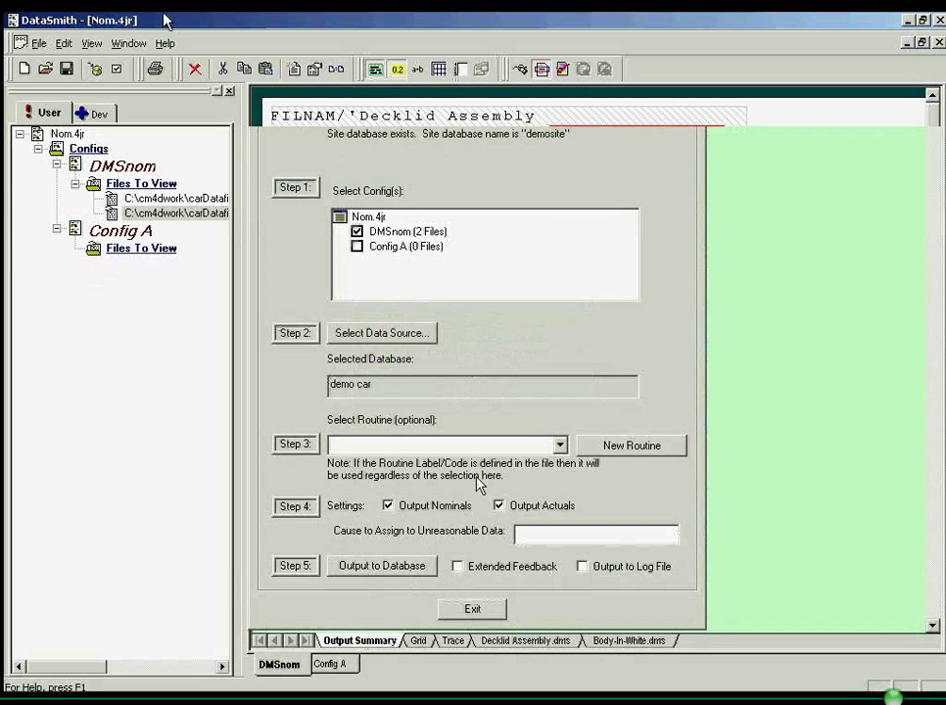
left_click(473, 608)
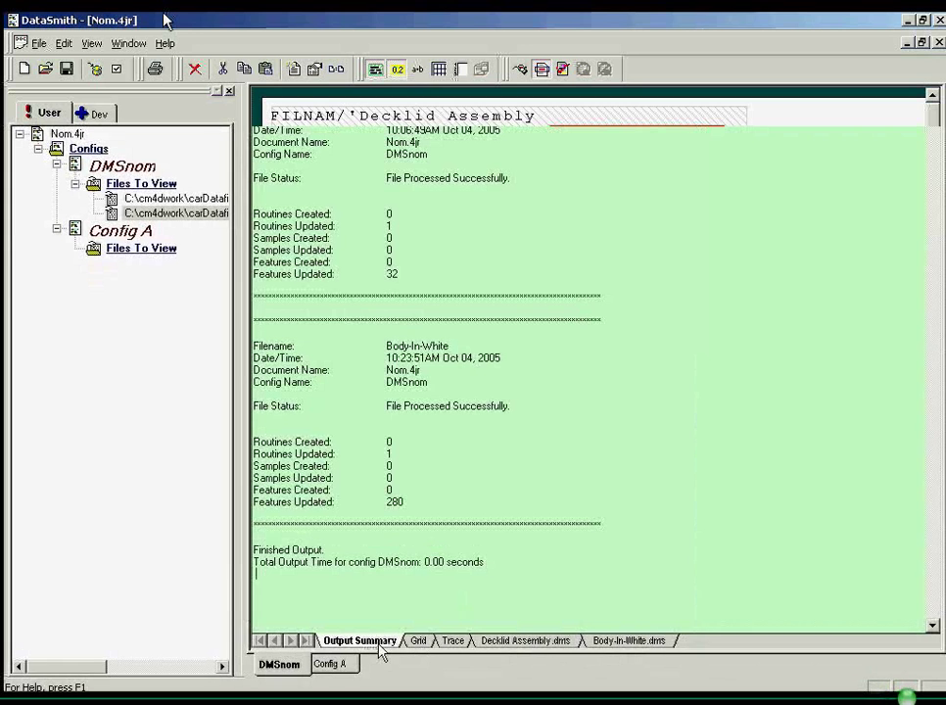
left_click(491, 642)
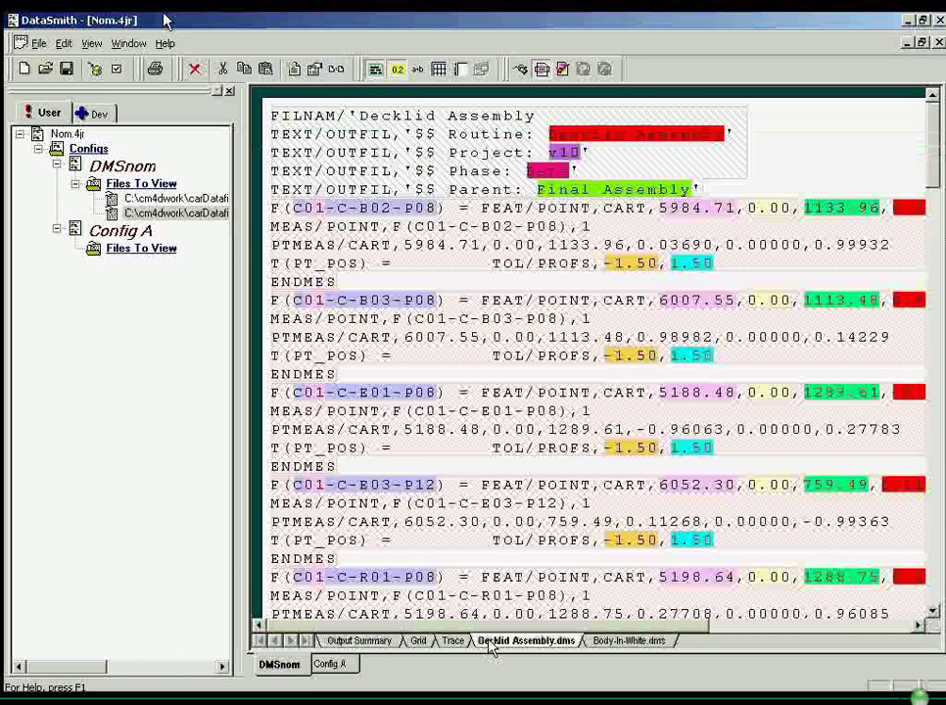